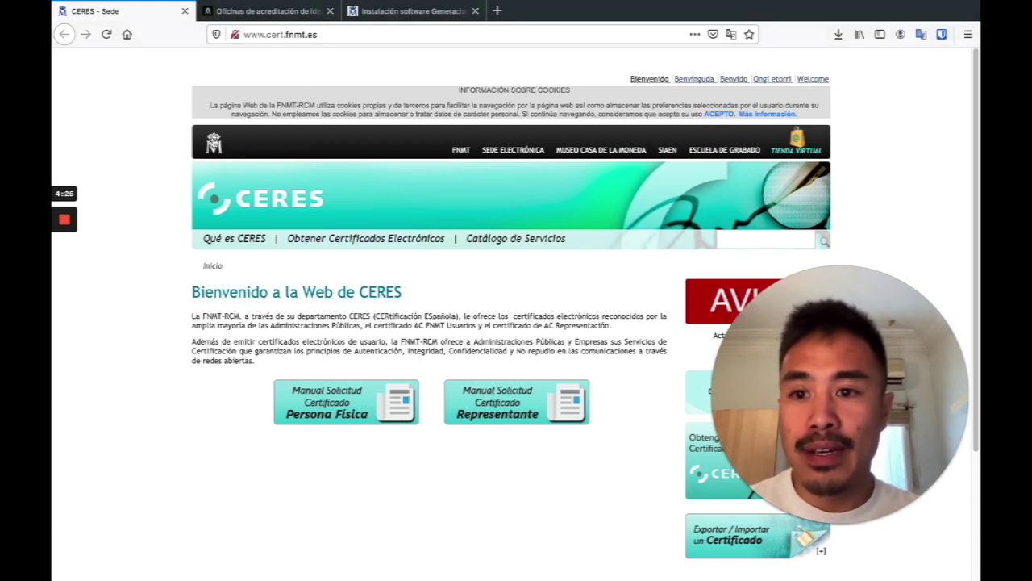
# Go from the FNMT home page through CERES to the Obtener Certificado Software page for Persona Física certificates.
pyautogui.click(214, 145)
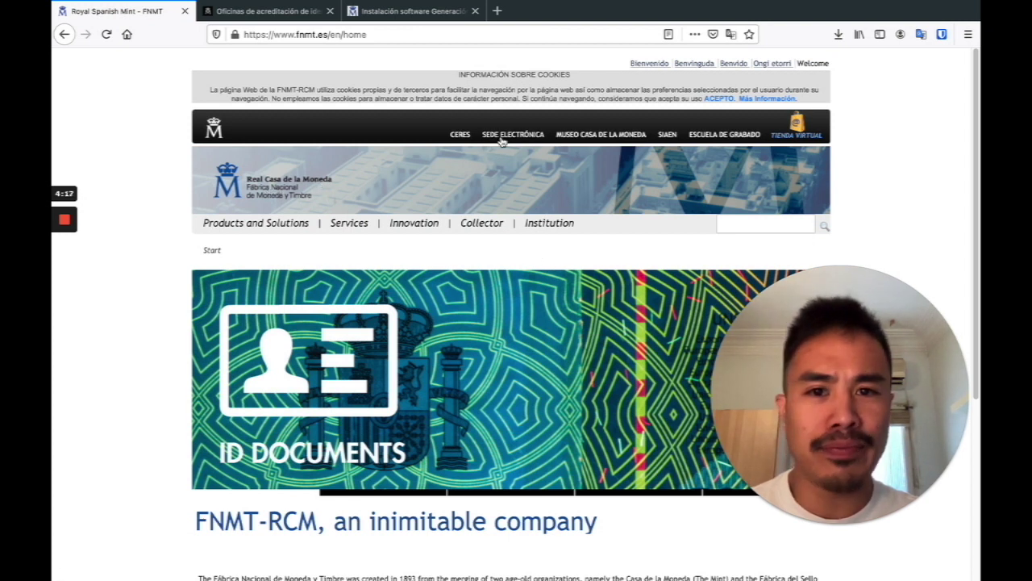
pyautogui.click(464, 137)
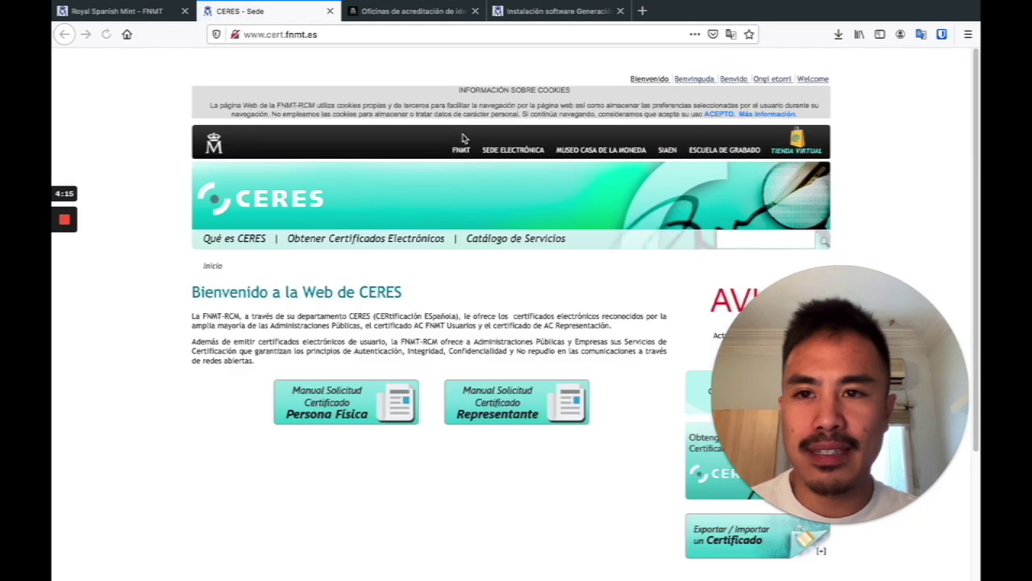
pyautogui.click(352, 245)
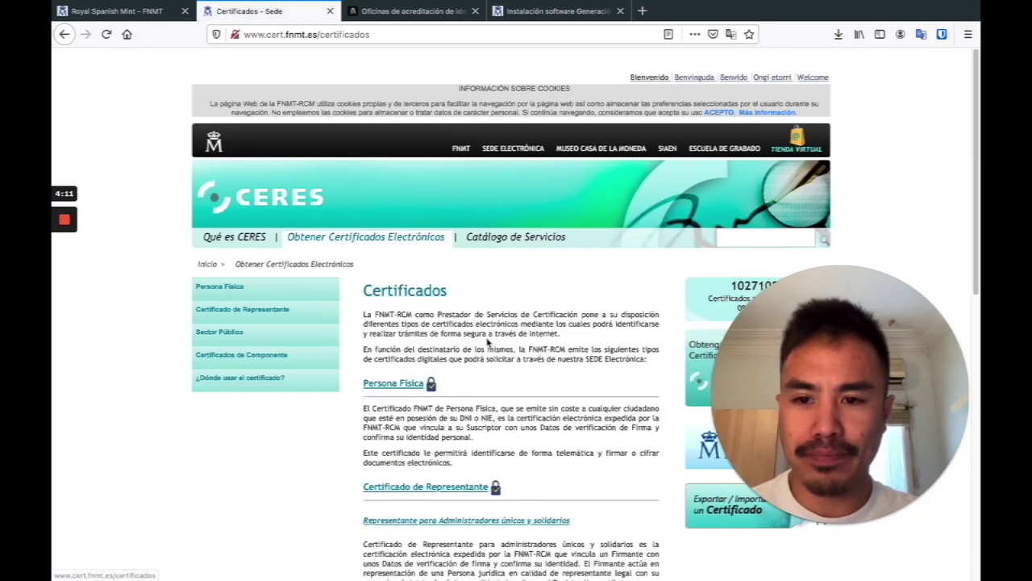
pyautogui.scroll(-1, 338, 250)
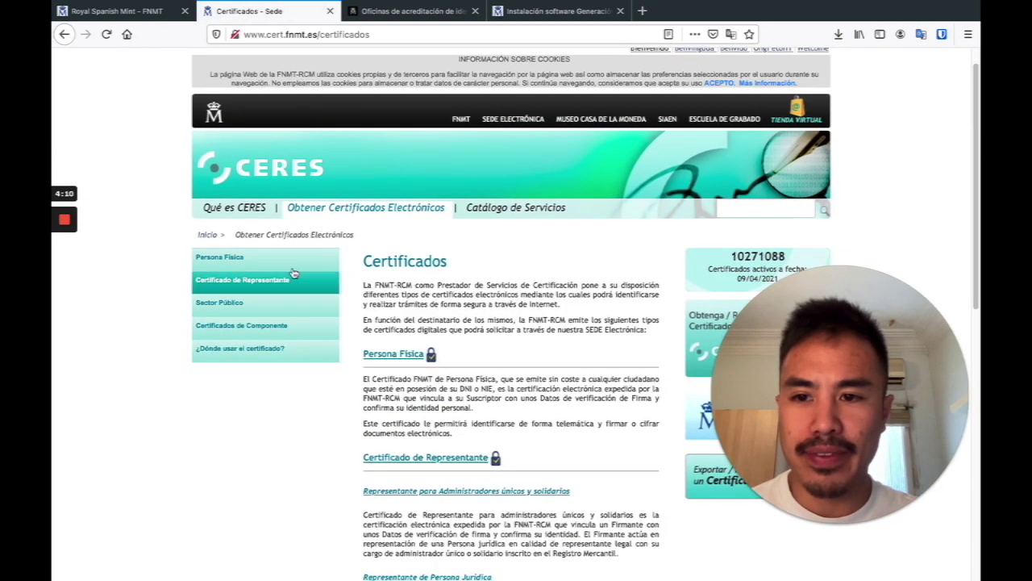
pyautogui.click(248, 260)
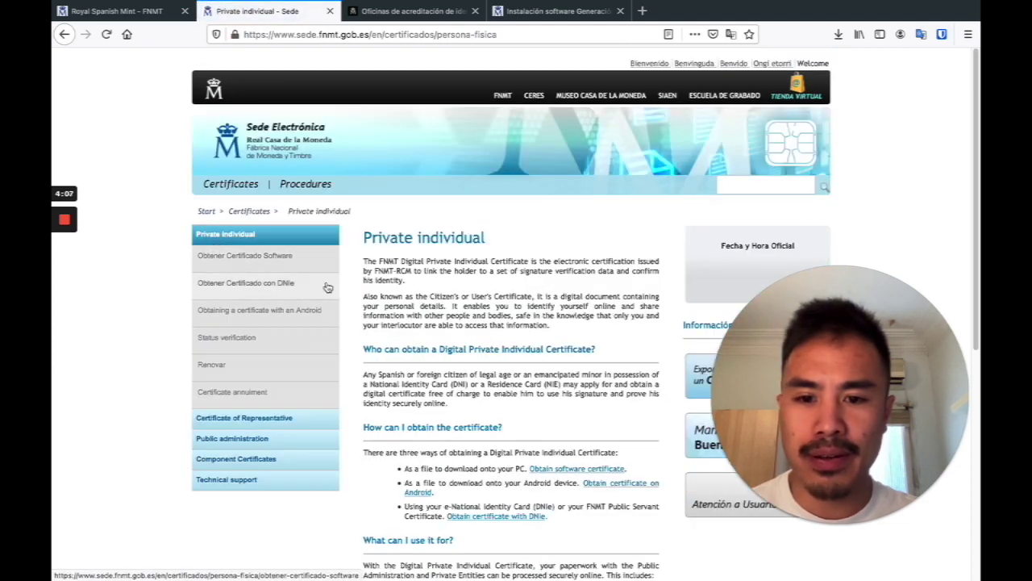
pyautogui.click(258, 255)
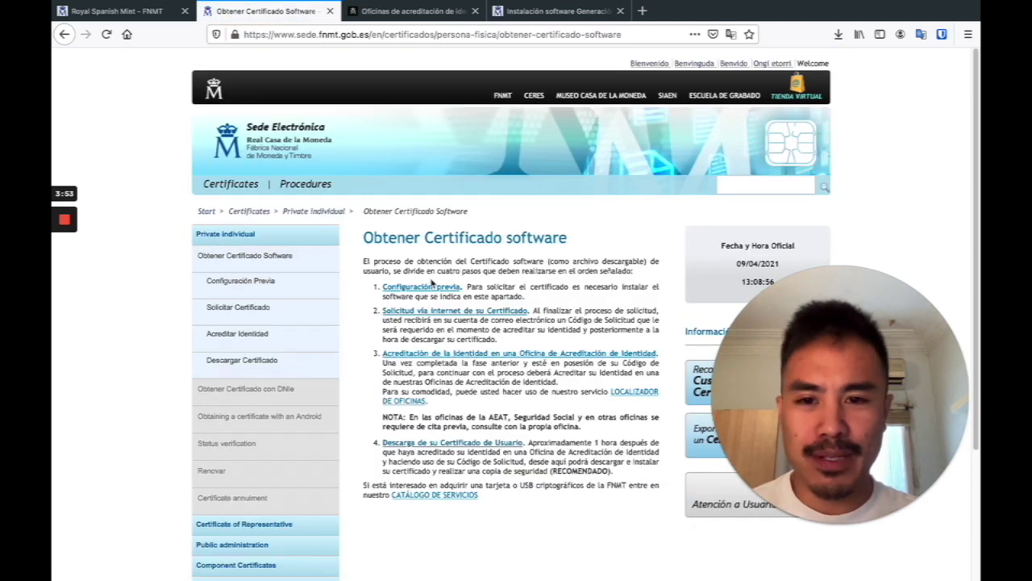
# Open the Configuración Previa page, review its reminders, compatible browsers and required software, and dismiss the news notification.
pyautogui.click(246, 280)
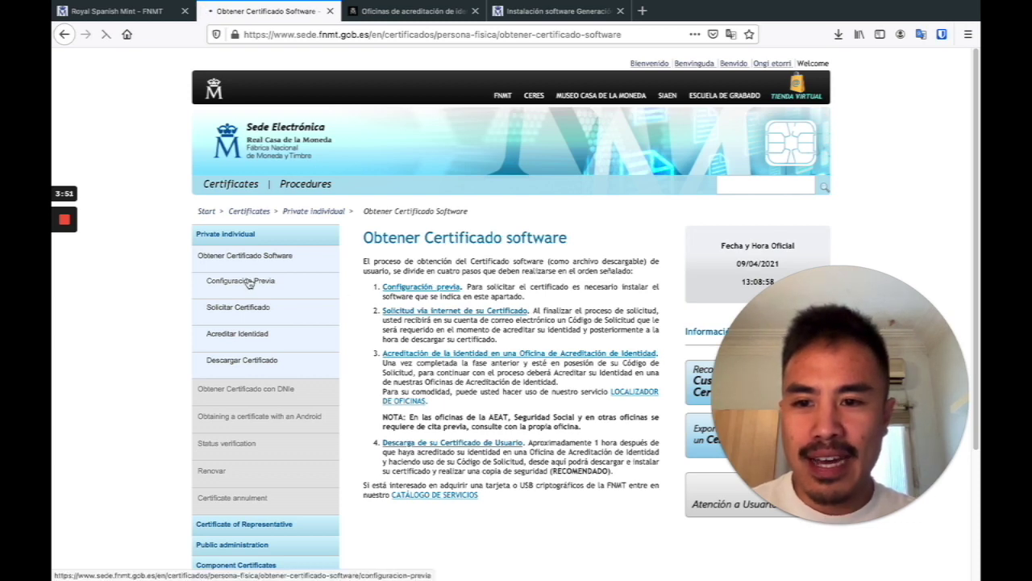
pyautogui.scroll(-4, 521, 373)
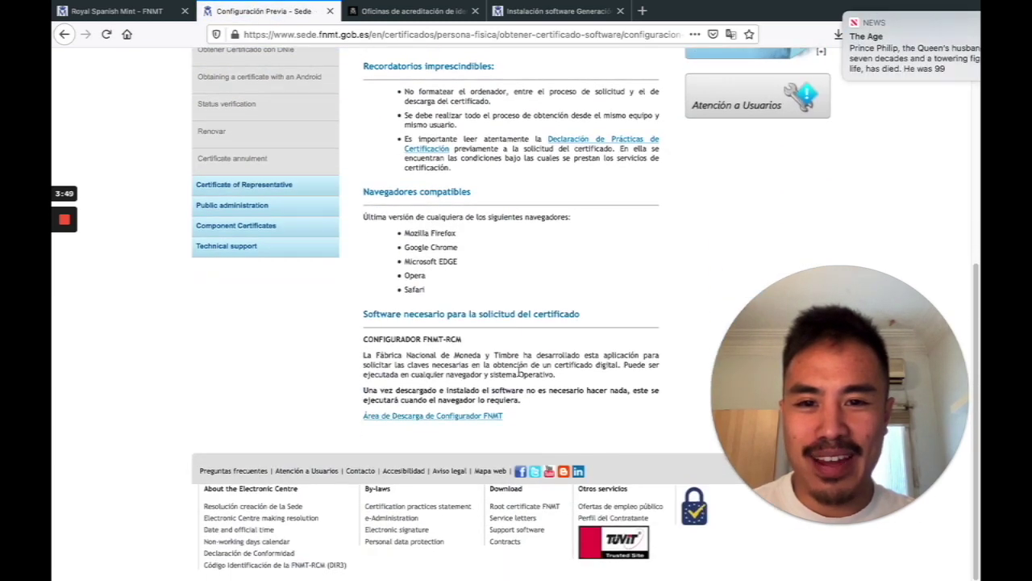
pyautogui.scroll(1, 521, 373)
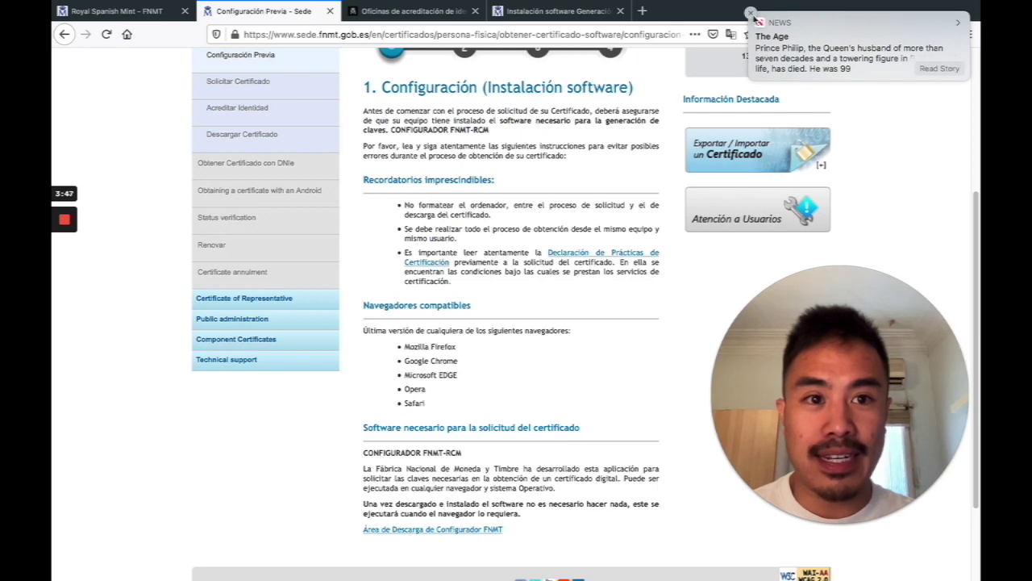
pyautogui.scroll(1, 529, 204)
pyautogui.scroll(1, 528, 204)
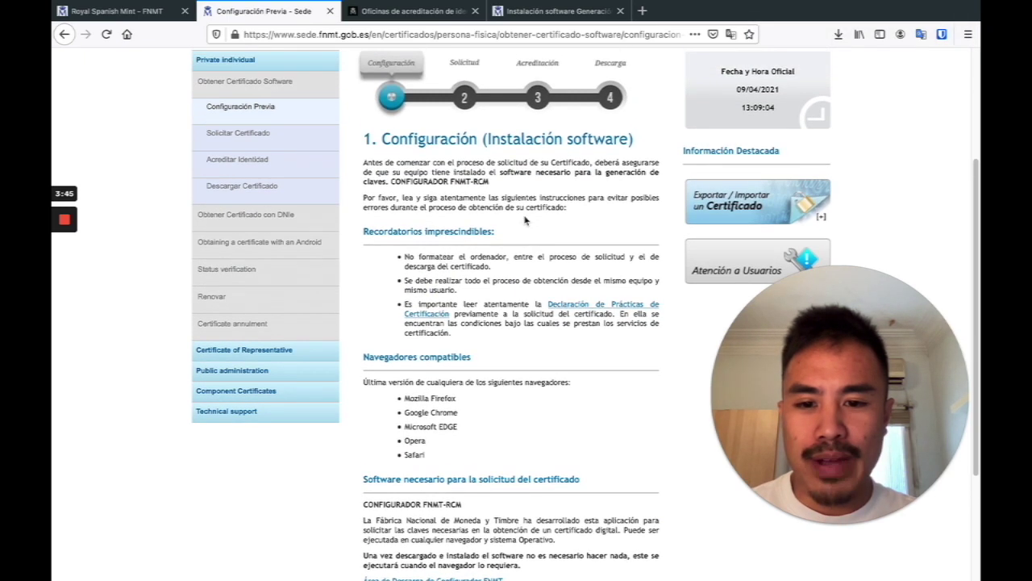
pyautogui.scroll(-1, 522, 234)
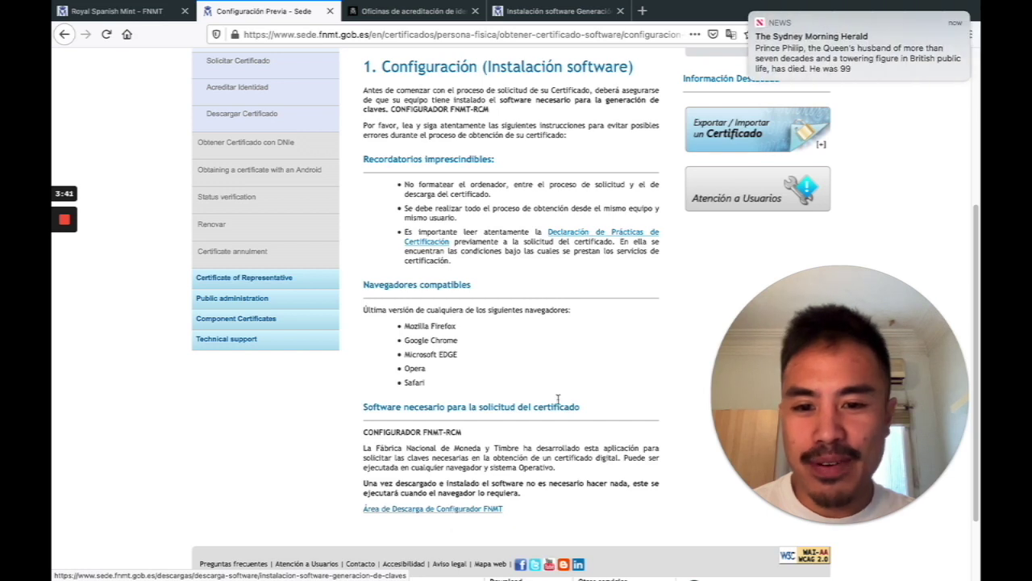
pyautogui.click(751, 14)
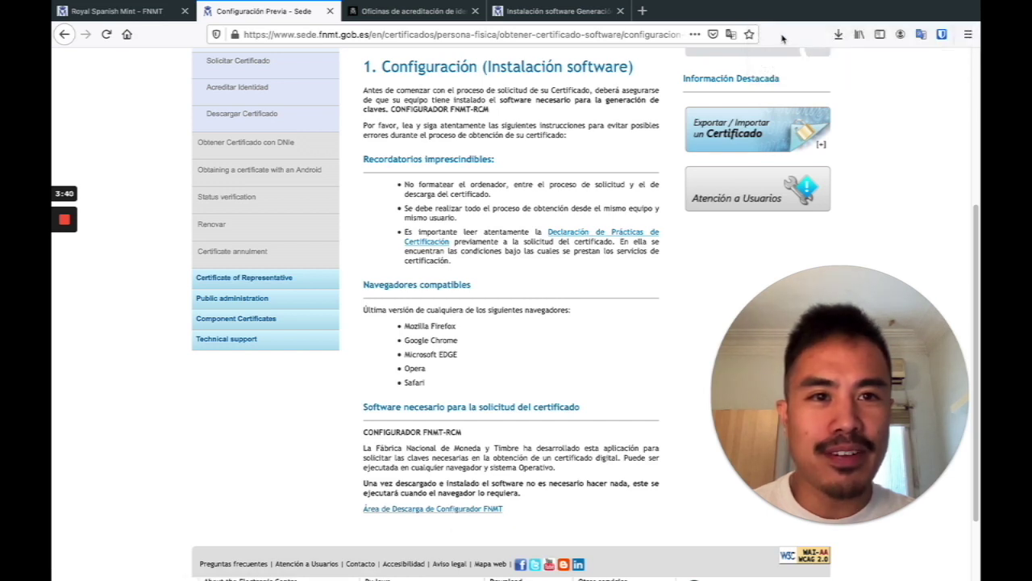
# Translate the configuration page into English and open the FNMT Configurator download area with its installers per operating system.
pyautogui.click(921, 34)
pyautogui.click(847, 64)
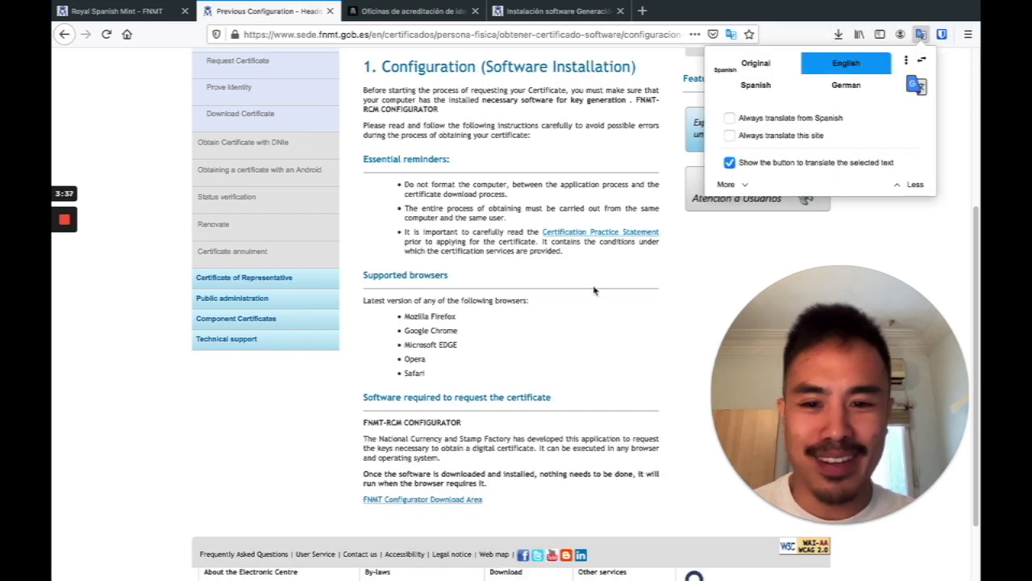
pyautogui.scroll(-1, 547, 388)
pyautogui.click(441, 442)
pyautogui.click(425, 468)
pyautogui.scroll(-3, 418, 344)
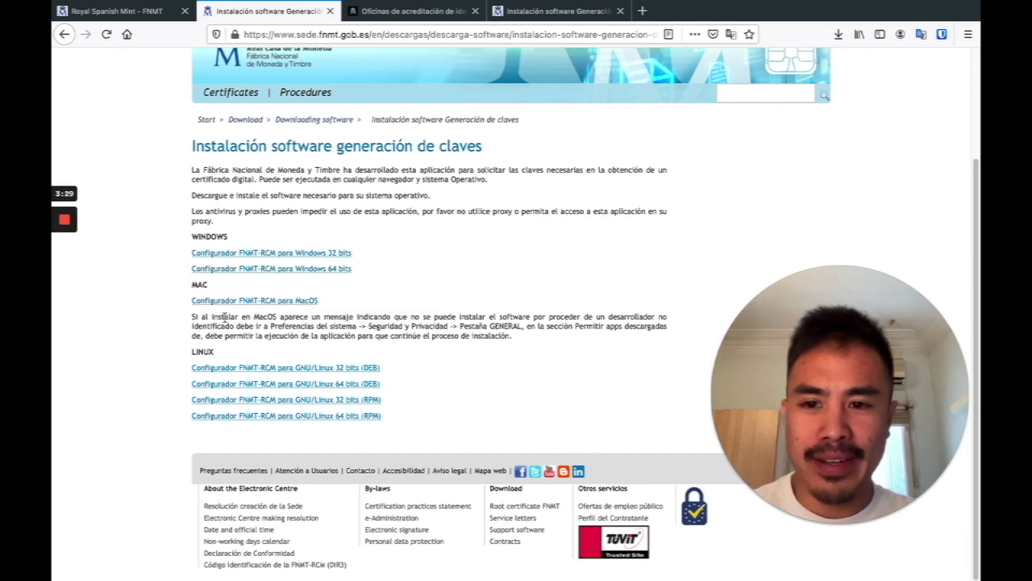
# Examine the macOS installation note about allowing the configurator in the Security and Privacy preferences.
pyautogui.moveTo(194, 316); pyautogui.dragTo(463, 352)
pyautogui.click(352, 317)
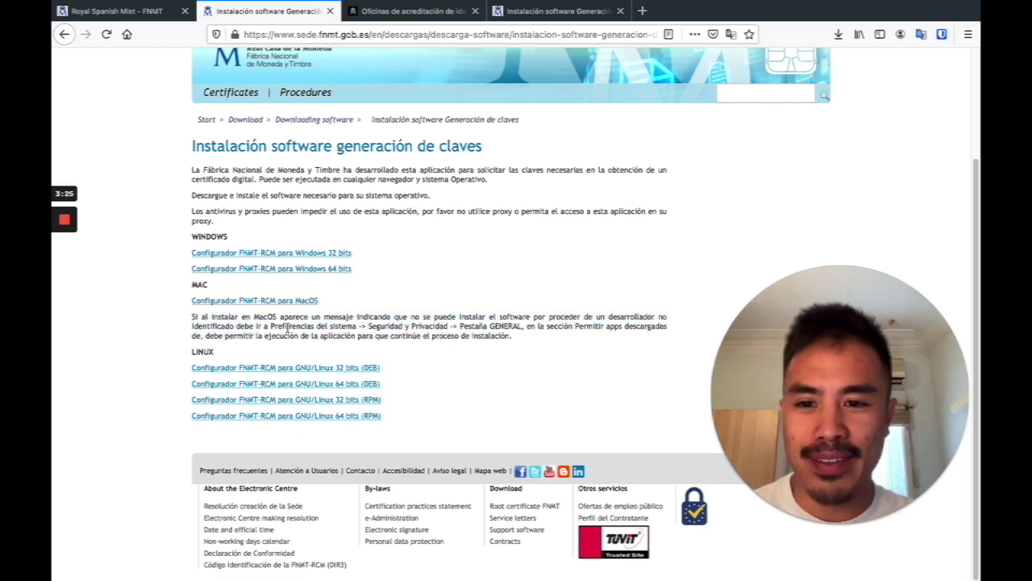
pyautogui.moveTo(283, 326); pyautogui.dragTo(384, 328)
pyautogui.click(412, 328)
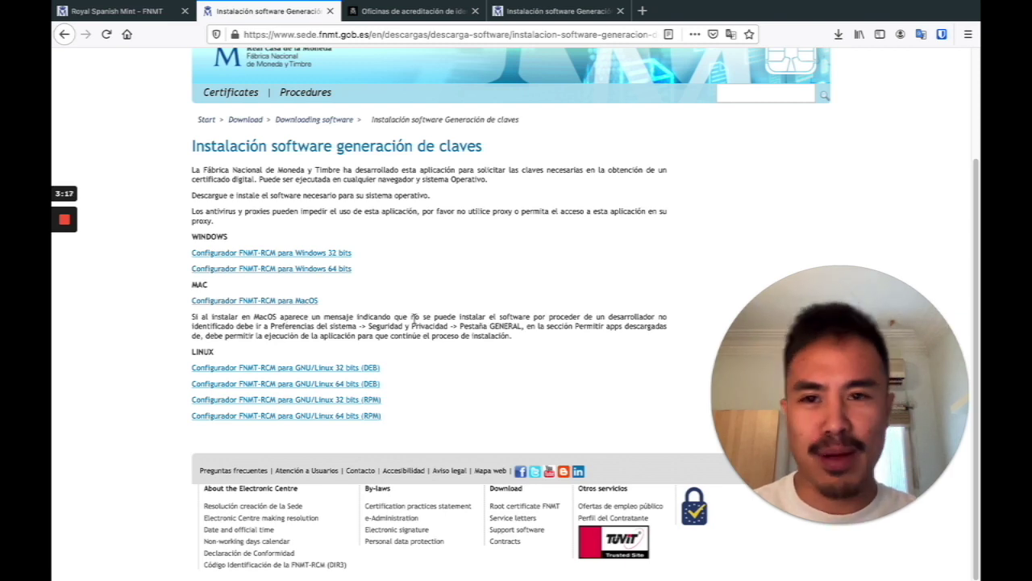
pyautogui.scroll(3, 427, 350)
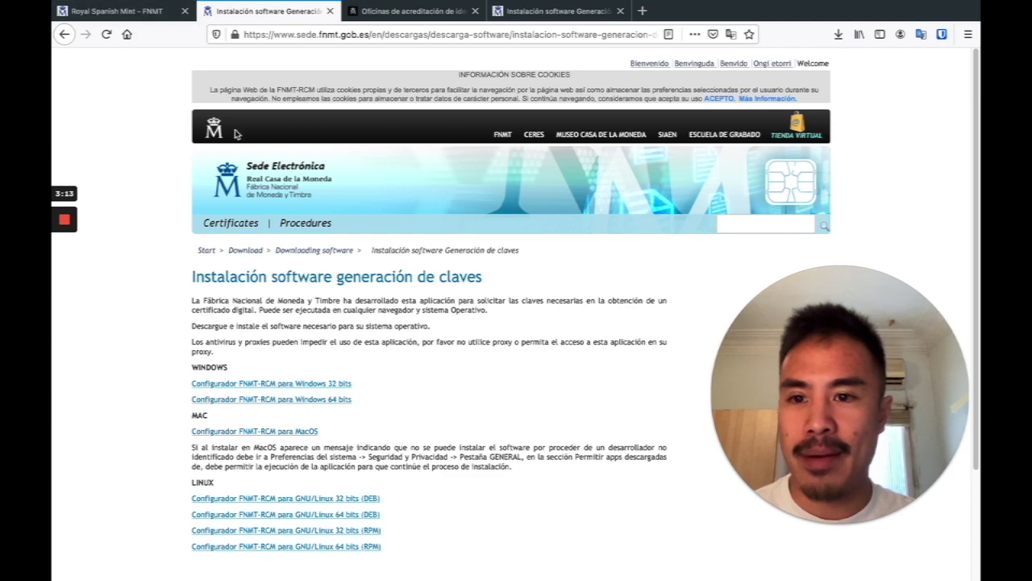
# Return to the configuration page and open the Solicitar Certificado request form.
pyautogui.click(65, 36)
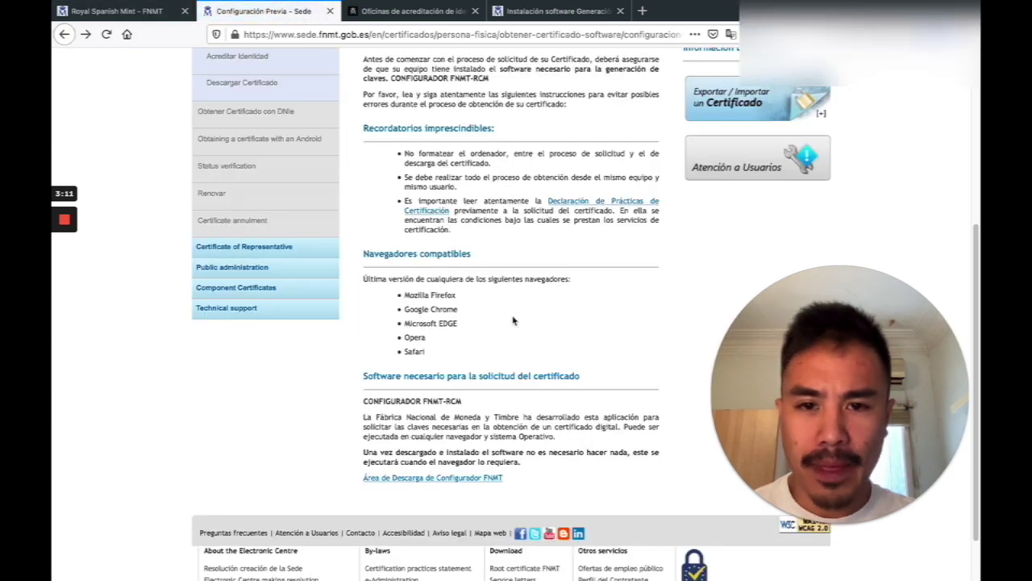
pyautogui.scroll(4, 524, 306)
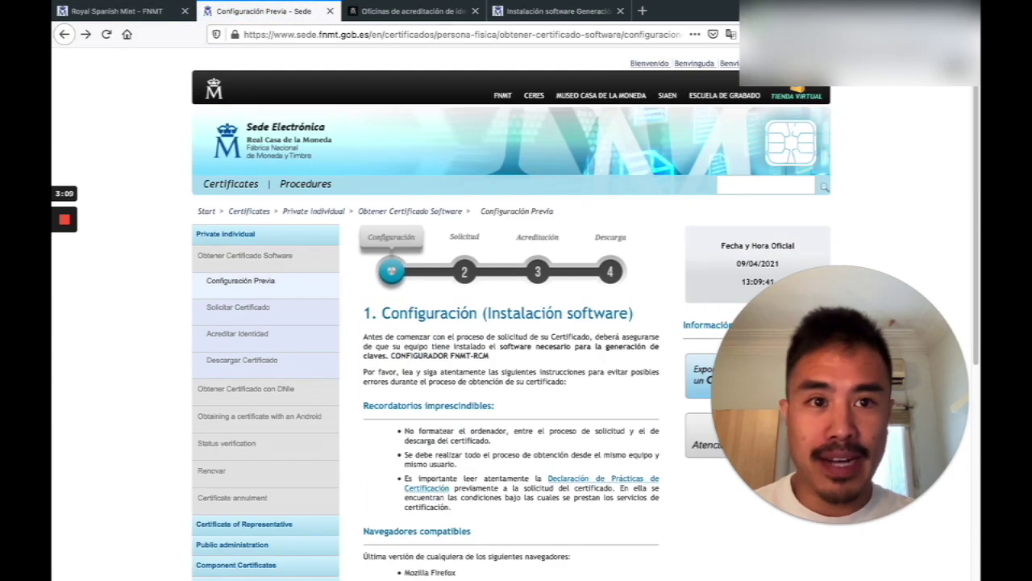
pyautogui.click(242, 308)
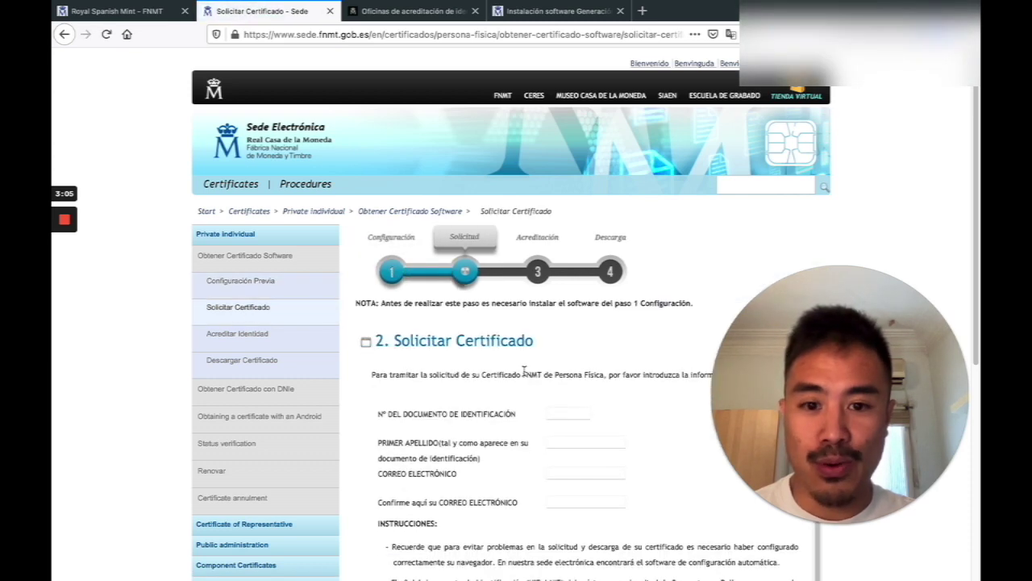
pyautogui.scroll(-5, 641, 315)
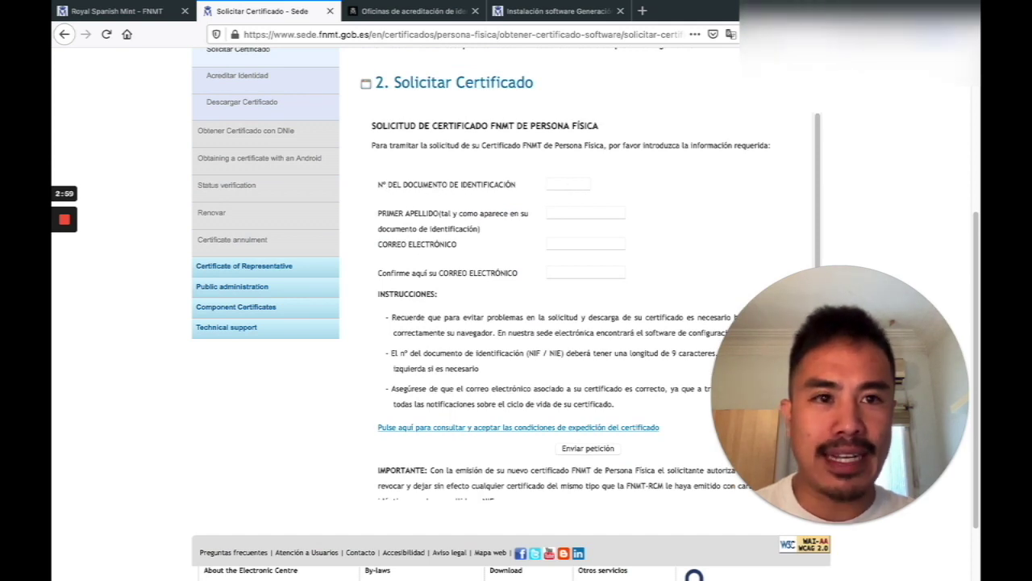
# Expand and accept the certificate issuance conditions in the request form, and try to send the request.
pyautogui.click(571, 211)
pyautogui.click(570, 242)
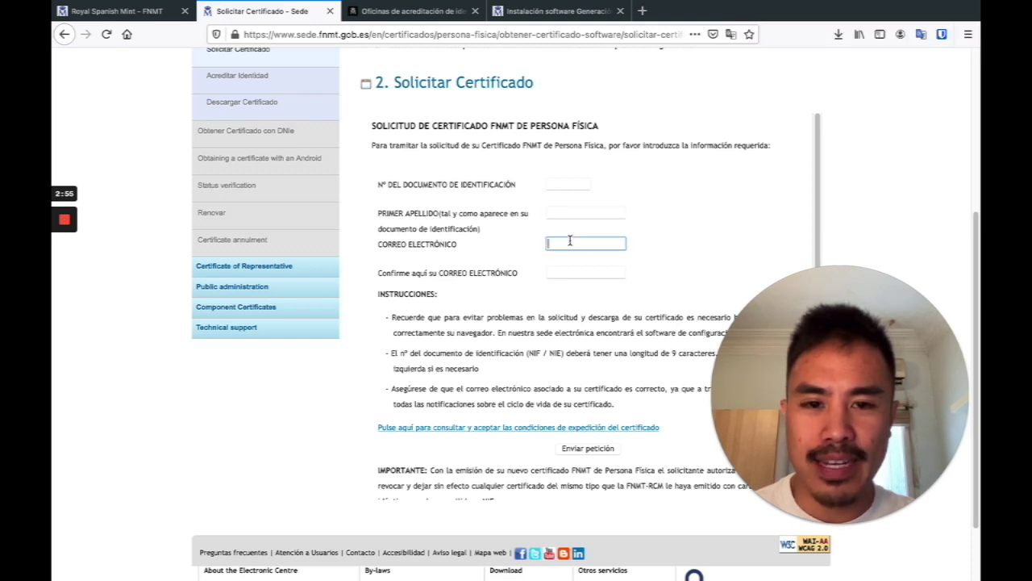
pyautogui.scroll(-1, 516, 339)
pyautogui.click(509, 418)
pyautogui.scroll(-1, 510, 379)
pyautogui.scroll(-2, 510, 366)
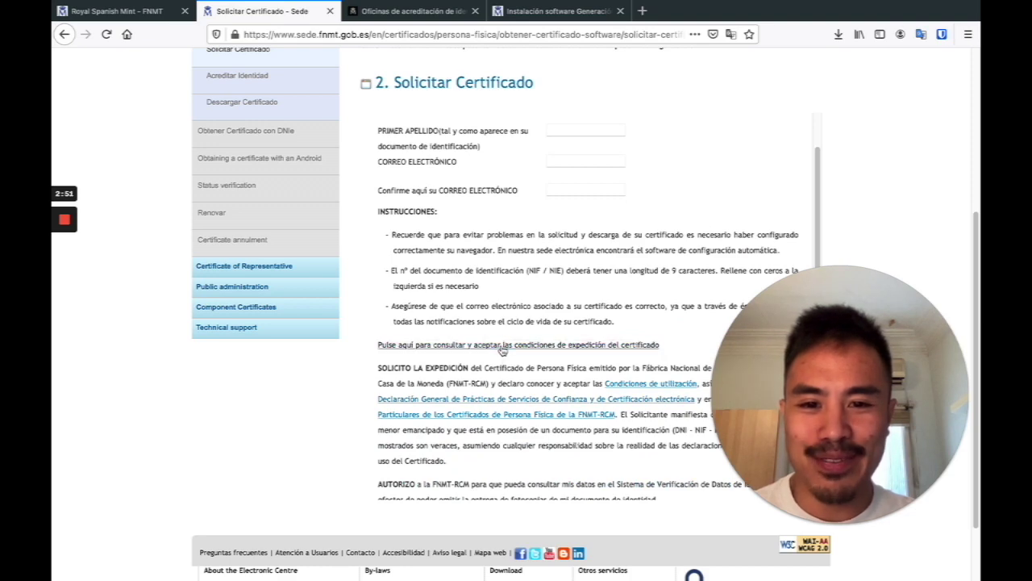
pyautogui.scroll(-15, 502, 351)
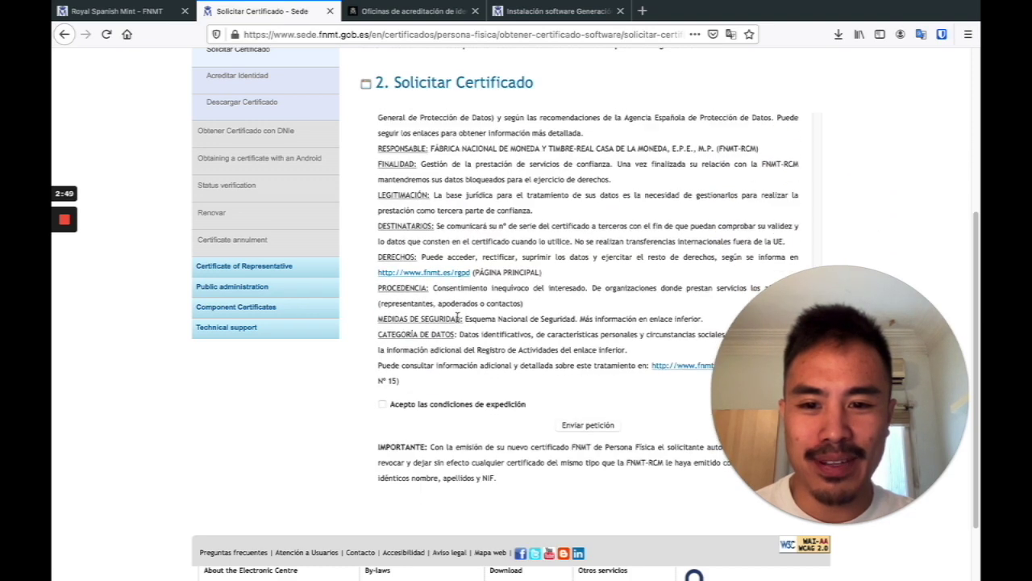
pyautogui.scroll(-1, 457, 318)
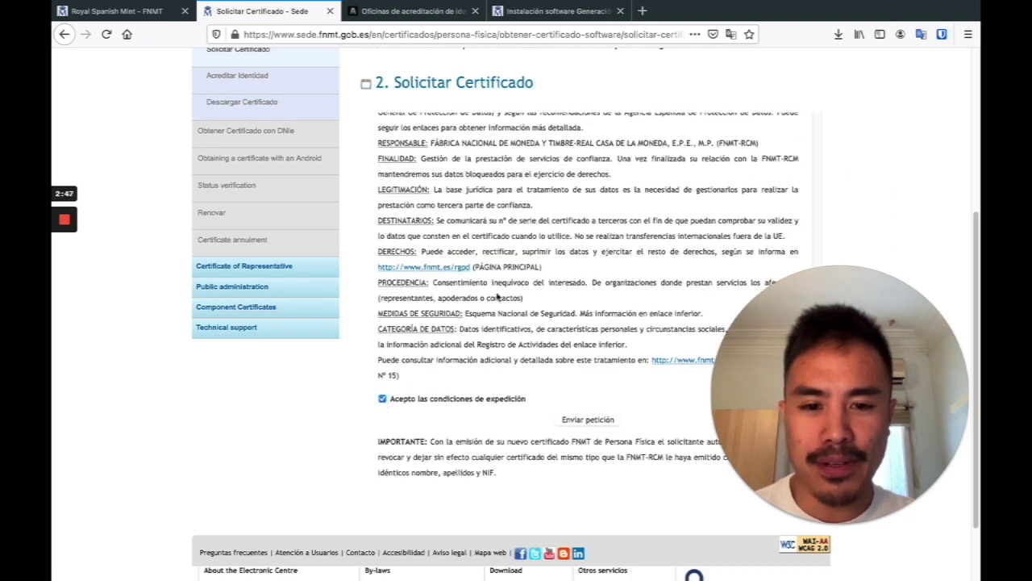
pyautogui.click(582, 422)
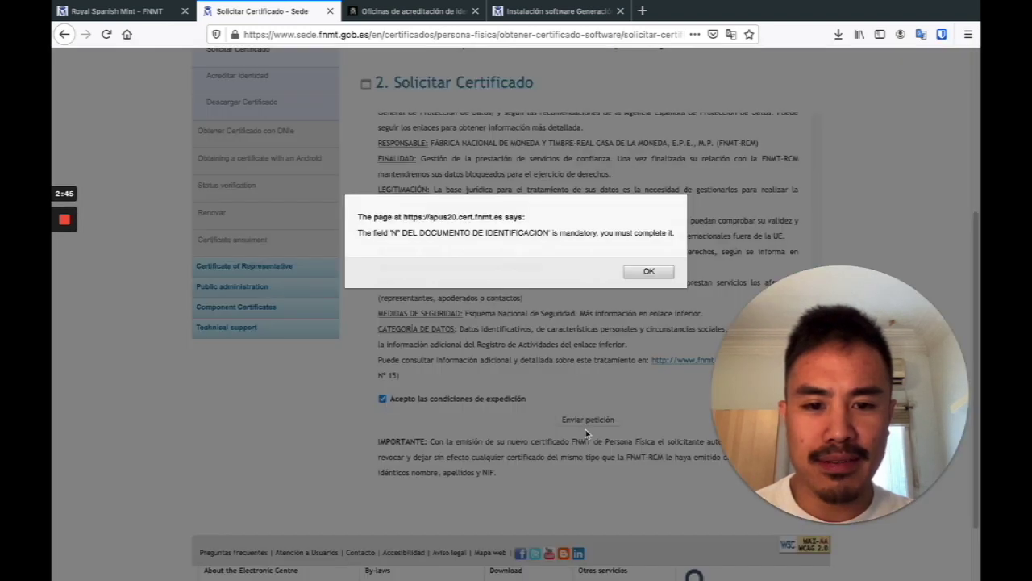
pyautogui.click(661, 270)
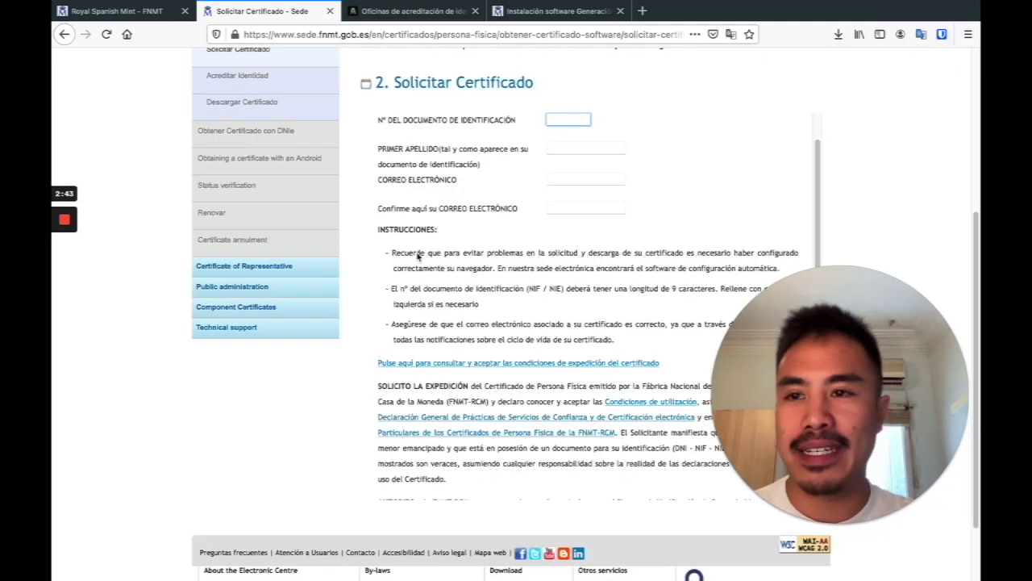
# Switch to the mail app and examine the request code in the FNMT certification request e-mail.
pyautogui.hotkey('ctrl', 'Right')
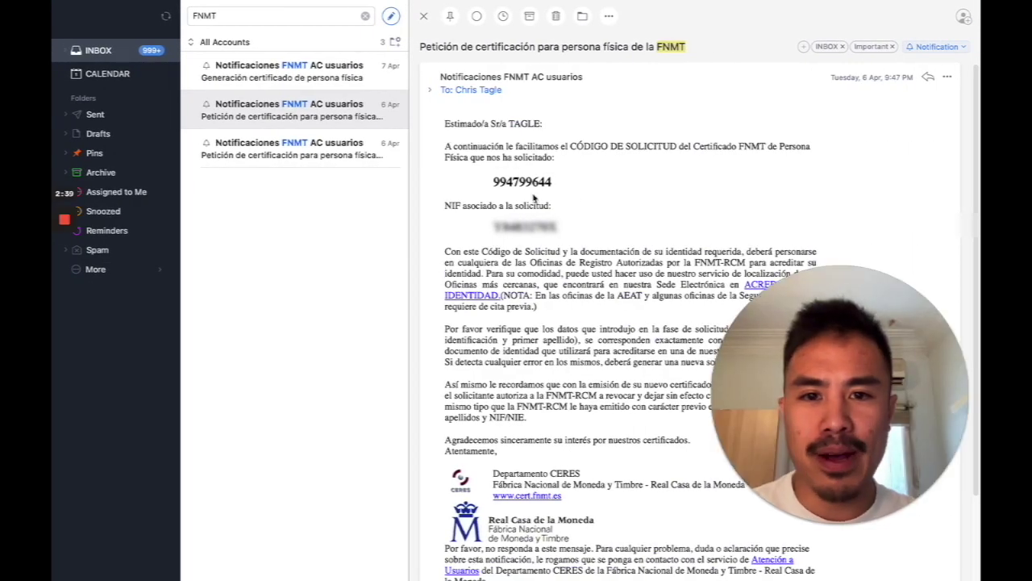
pyautogui.moveTo(469, 129); pyautogui.dragTo(488, 187)
pyautogui.click(491, 186)
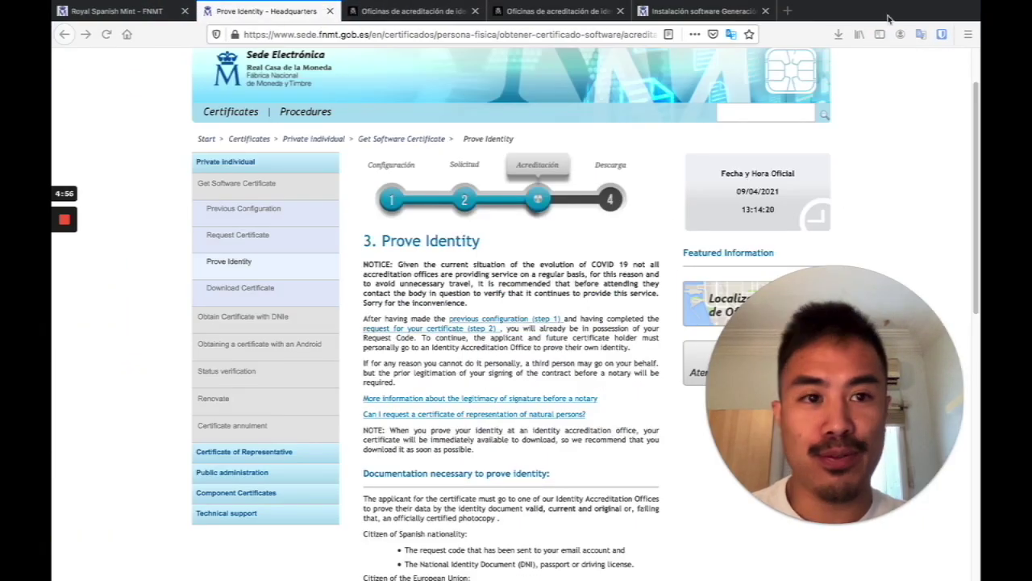
# Switch the Prove Identity page to its original Spanish and back to English.
pyautogui.click(921, 34)
pyautogui.click(756, 63)
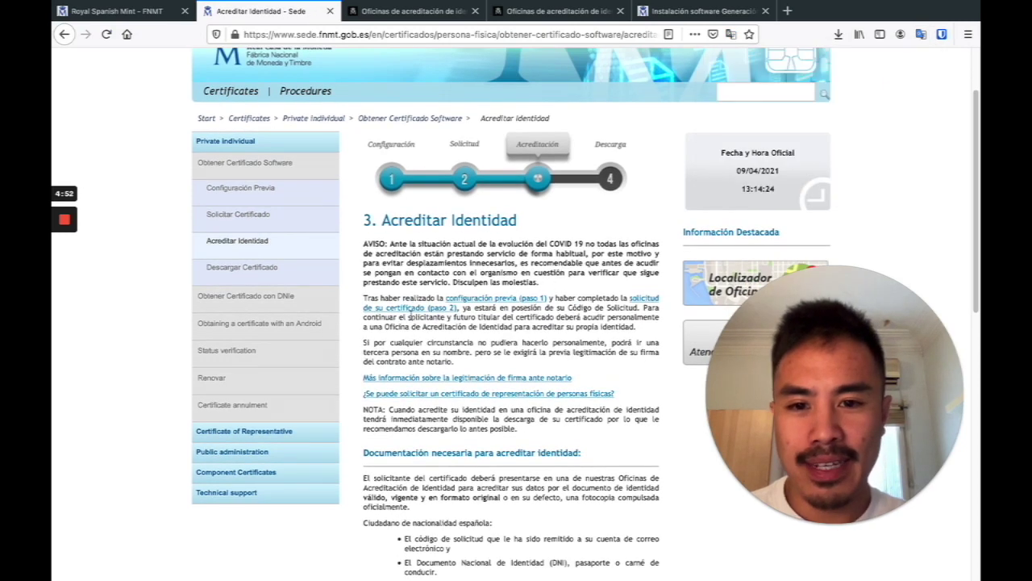
pyautogui.click(921, 34)
pyautogui.click(846, 63)
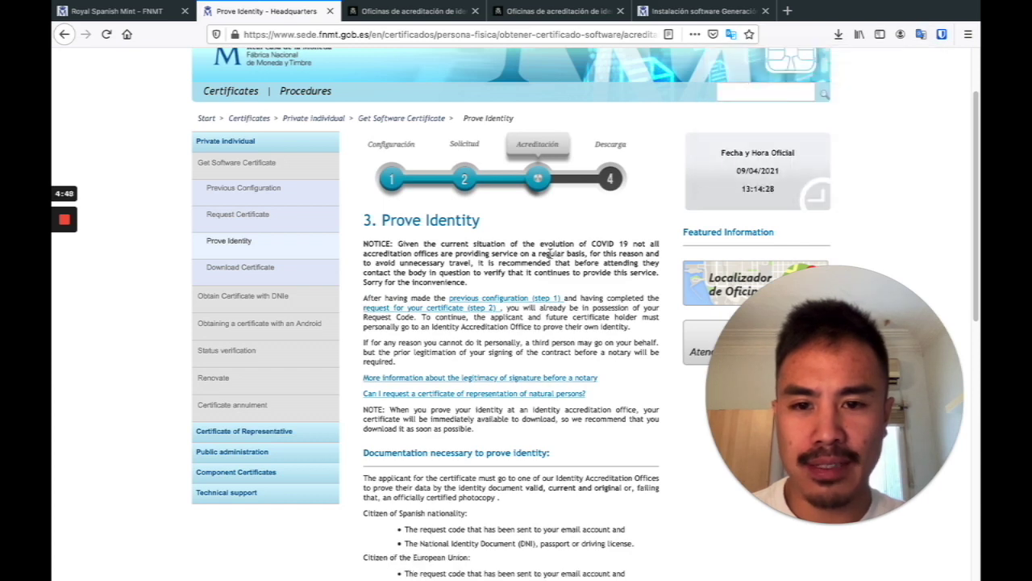
# Examine the Prove Identity page for the documents that Spanish, European Union and foreign citizens must present.
pyautogui.scroll(-2, 548, 252)
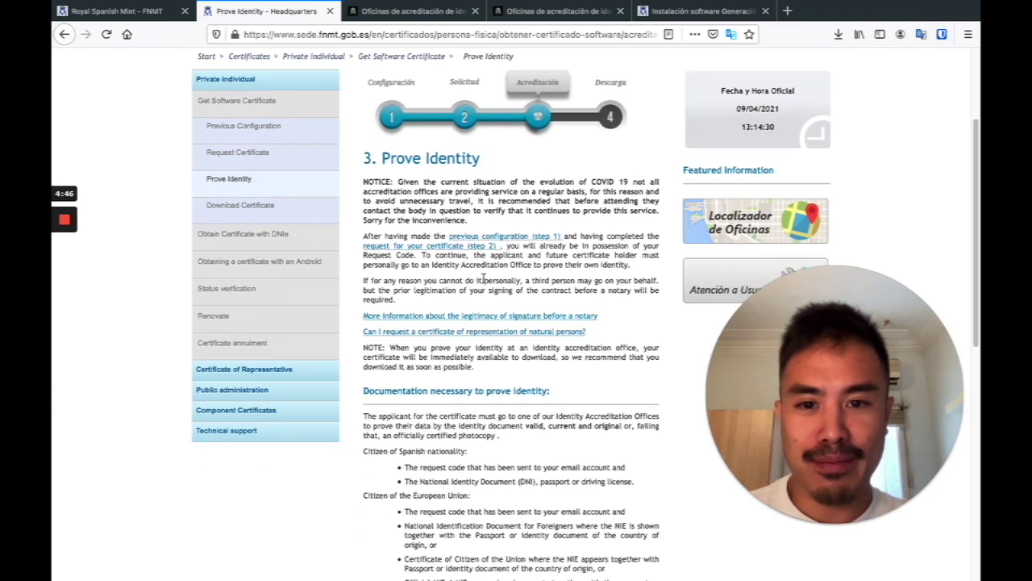
pyautogui.scroll(-2, 484, 279)
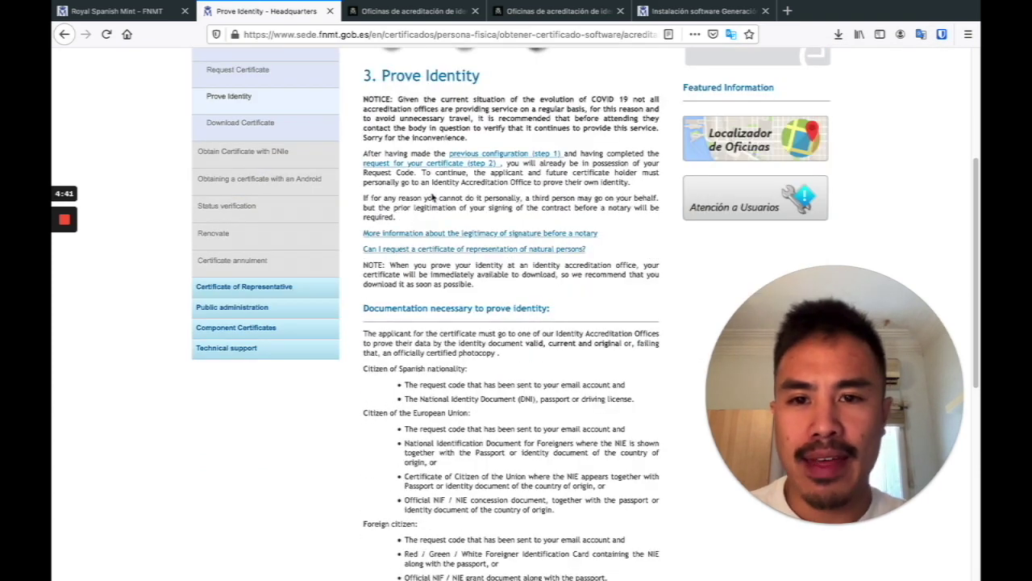
pyautogui.scroll(-4, 429, 195)
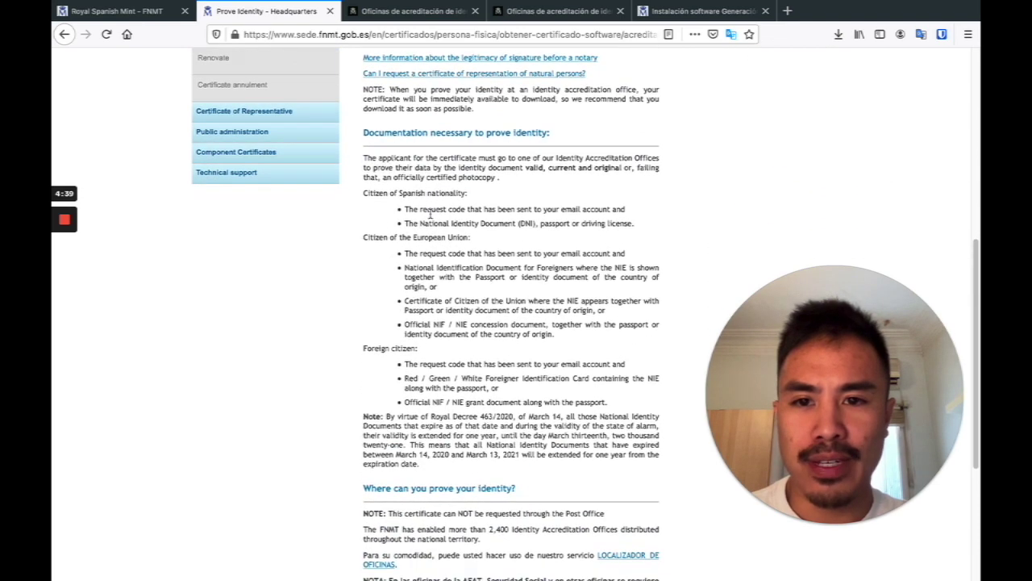
pyautogui.scroll(-1, 430, 214)
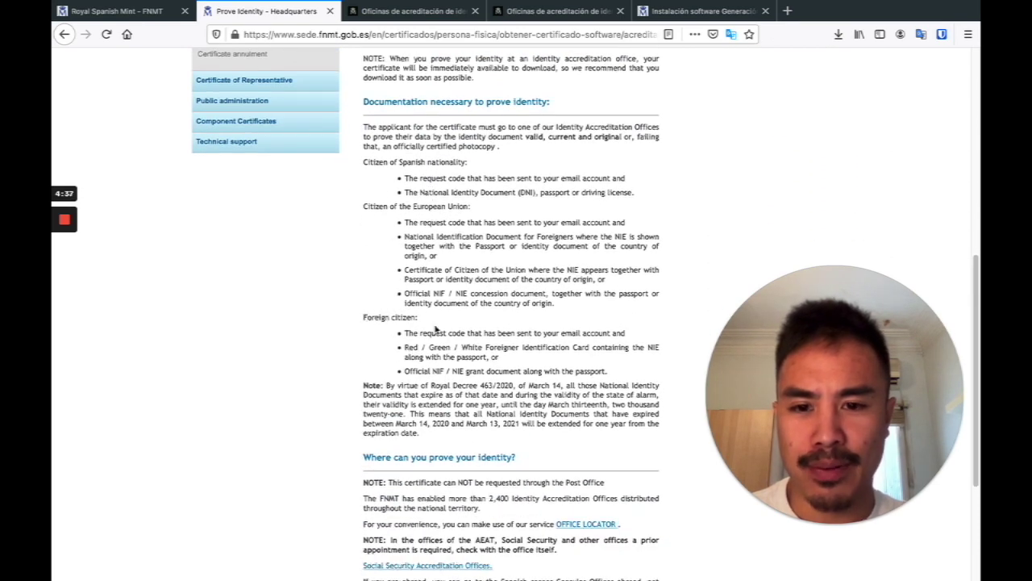
# Examine the foreign citizen document requirements and the section on where identity can be proved.
pyautogui.moveTo(409, 333); pyautogui.dragTo(581, 343)
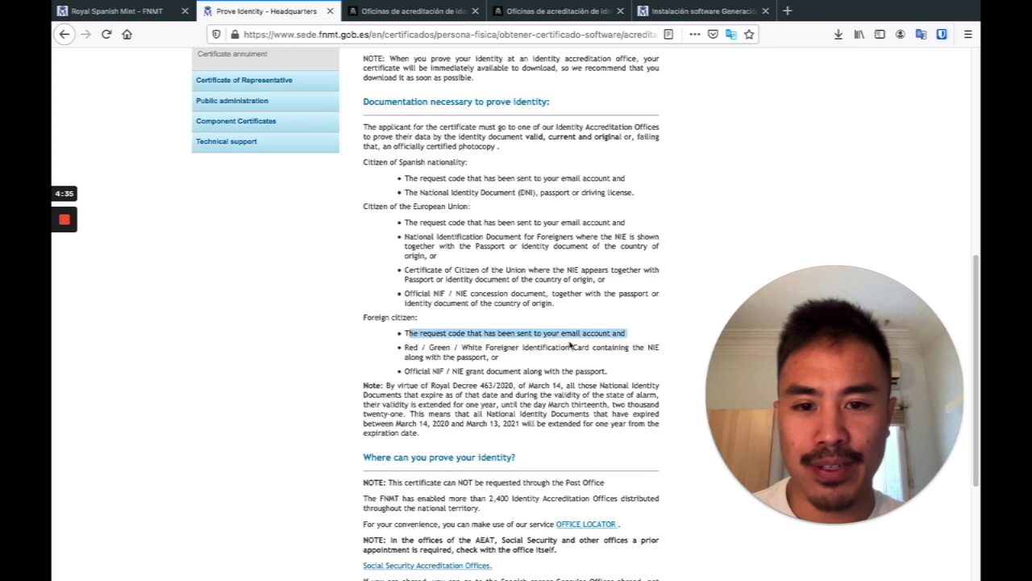
pyautogui.click(627, 343)
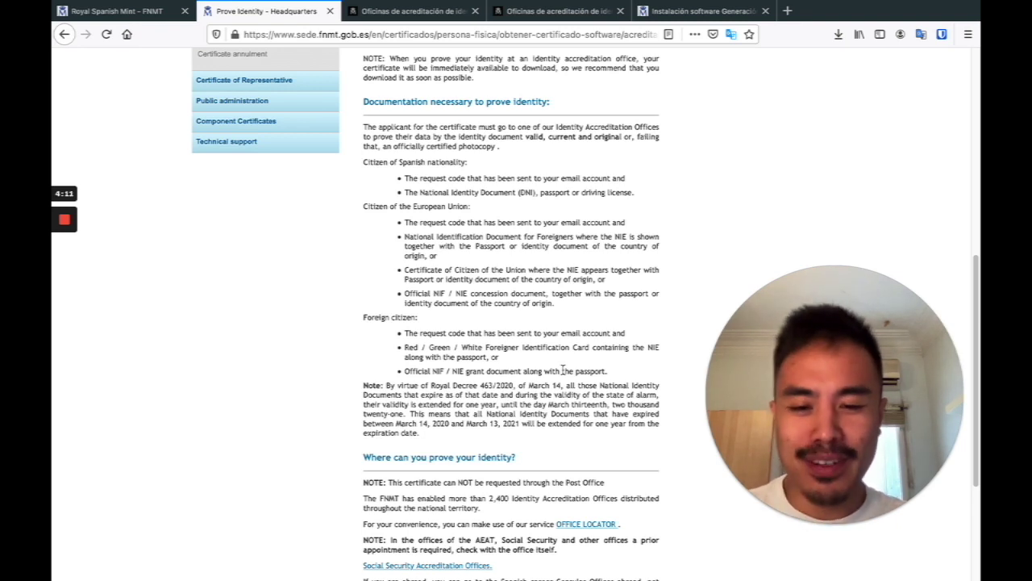
pyautogui.scroll(-2, 468, 380)
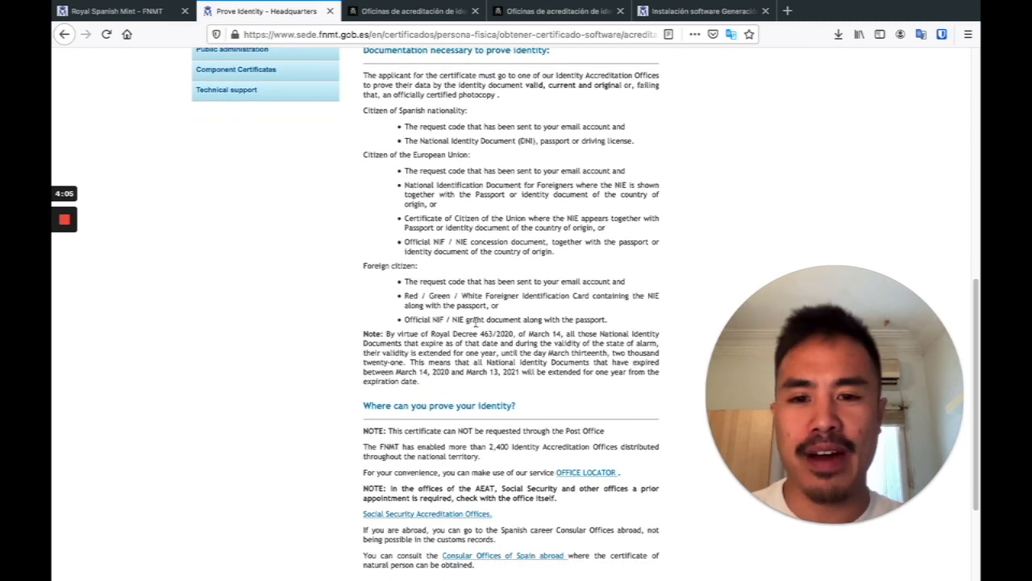
pyautogui.scroll(-1, 476, 321)
pyautogui.scroll(-2, 500, 308)
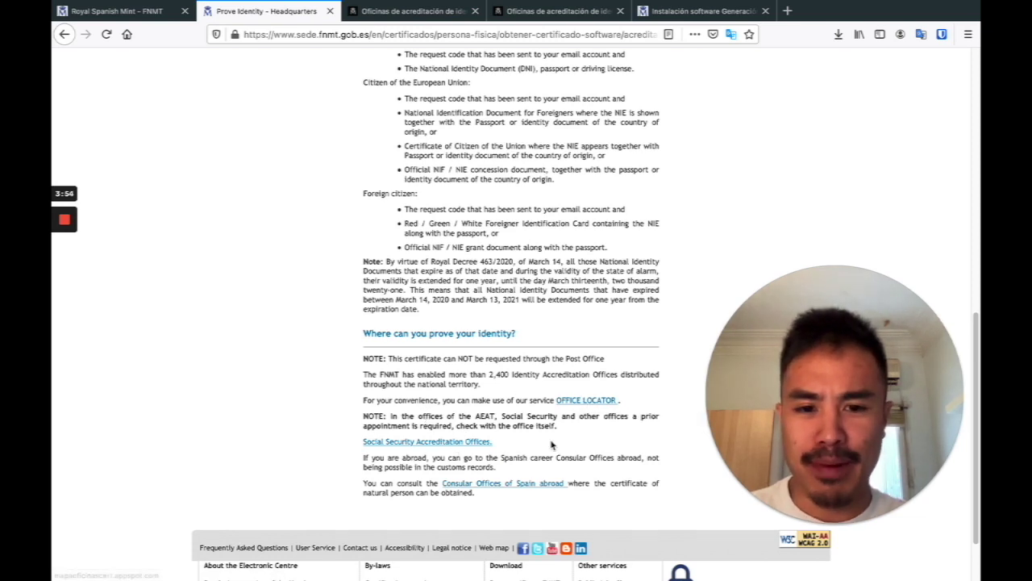
# Open the office locator and filter the accreditation offices to Personas Físicas only.
pyautogui.click(596, 401)
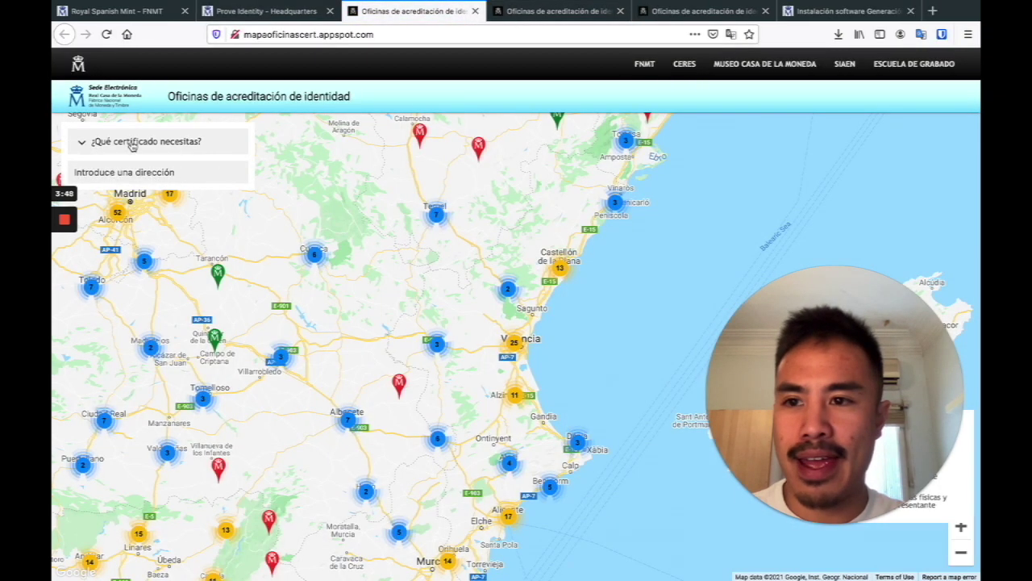
pyautogui.click(138, 143)
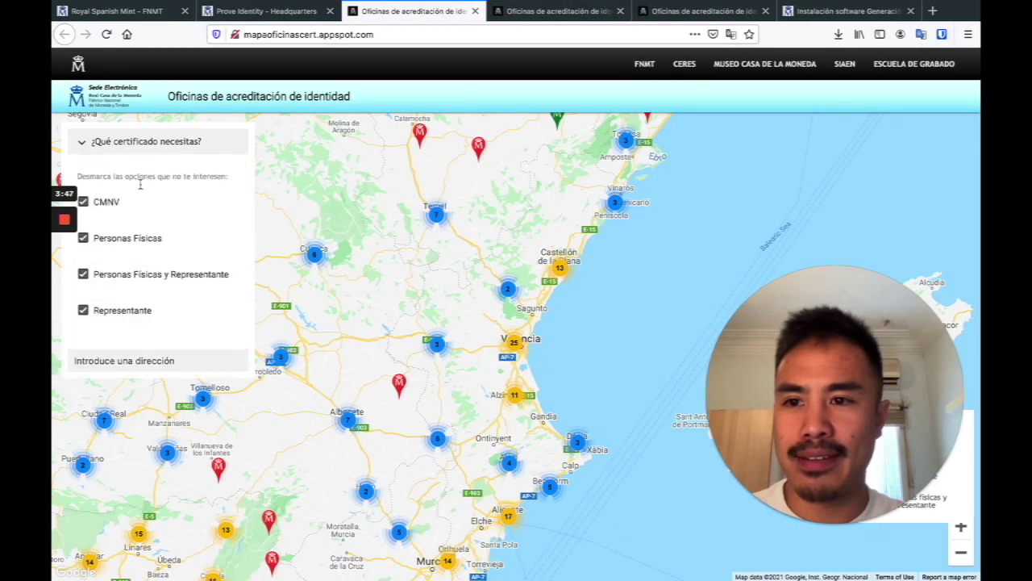
pyautogui.click(83, 203)
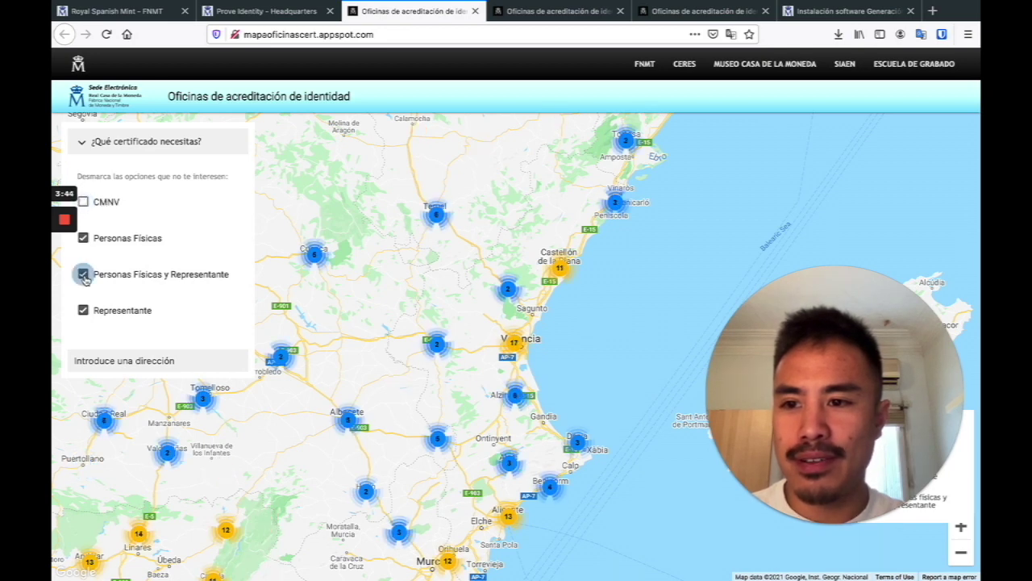
pyautogui.click(84, 274)
pyautogui.click(83, 310)
# Locate the accreditation offices in central Barcelona on the map and view the details of three of them.
pyautogui.moveTo(609, 292); pyautogui.dragTo(519, 406)
pyautogui.scroll(5, 518, 406)
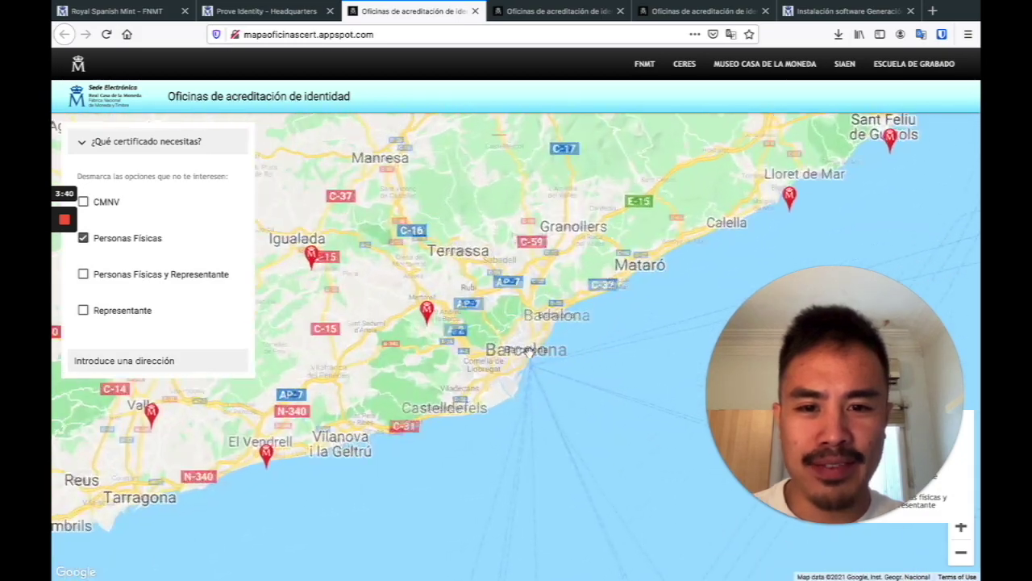
pyautogui.scroll(3, 522, 350)
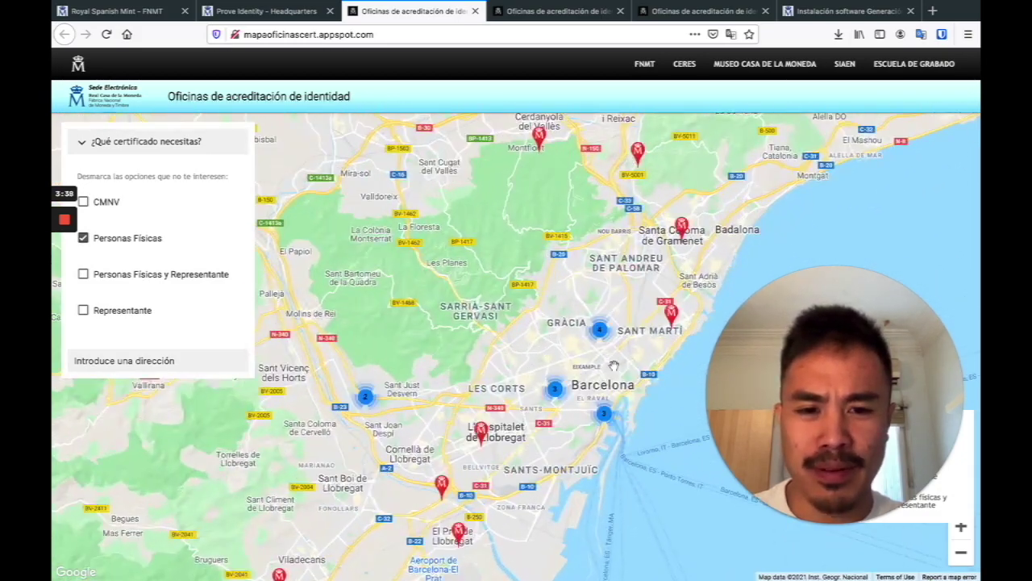
pyautogui.scroll(2, 614, 363)
pyautogui.scroll(2, 606, 384)
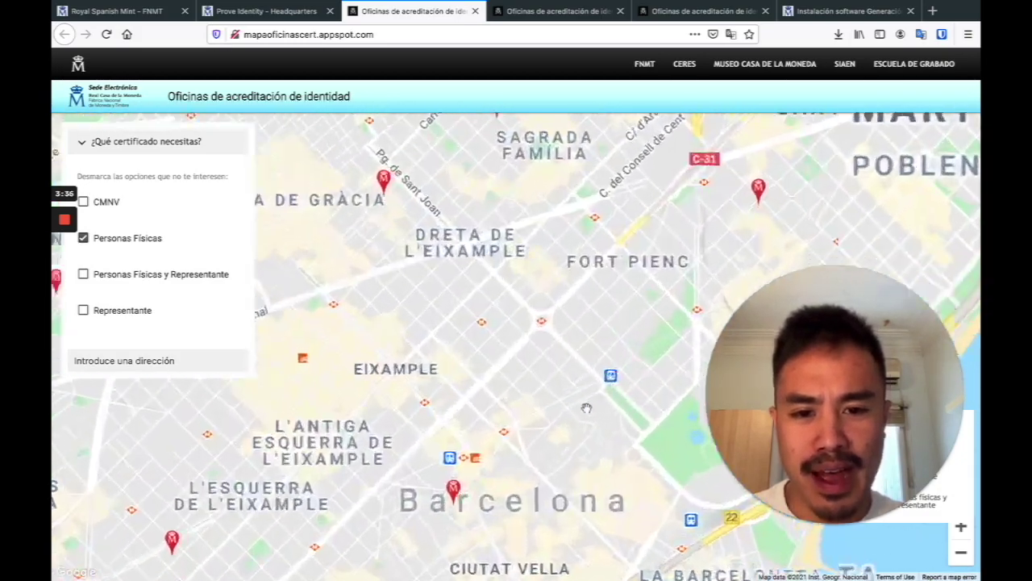
pyautogui.scroll(-3, 583, 413)
pyautogui.scroll(2, 557, 414)
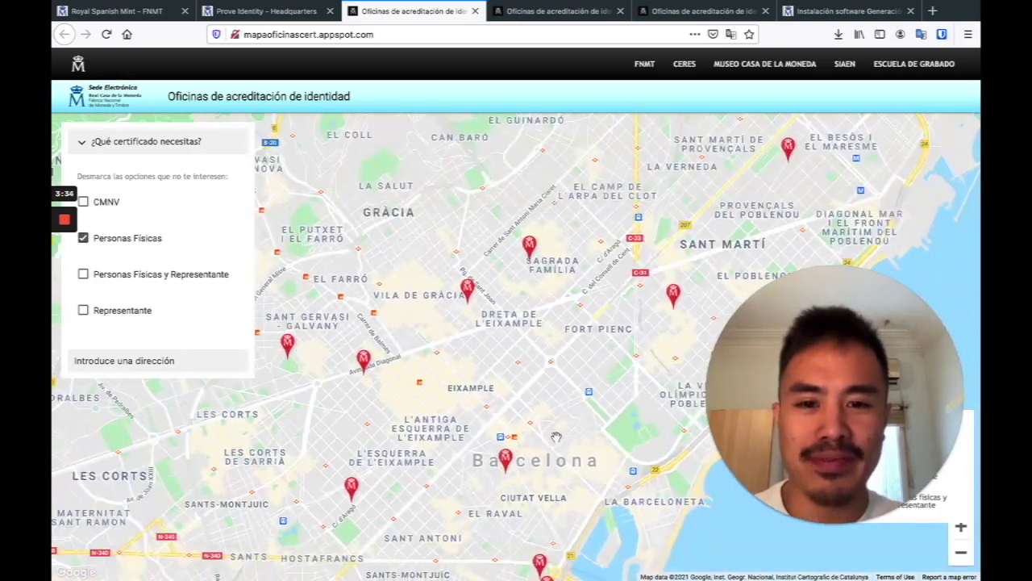
pyautogui.moveTo(556, 436); pyautogui.dragTo(540, 359)
pyautogui.click(451, 214)
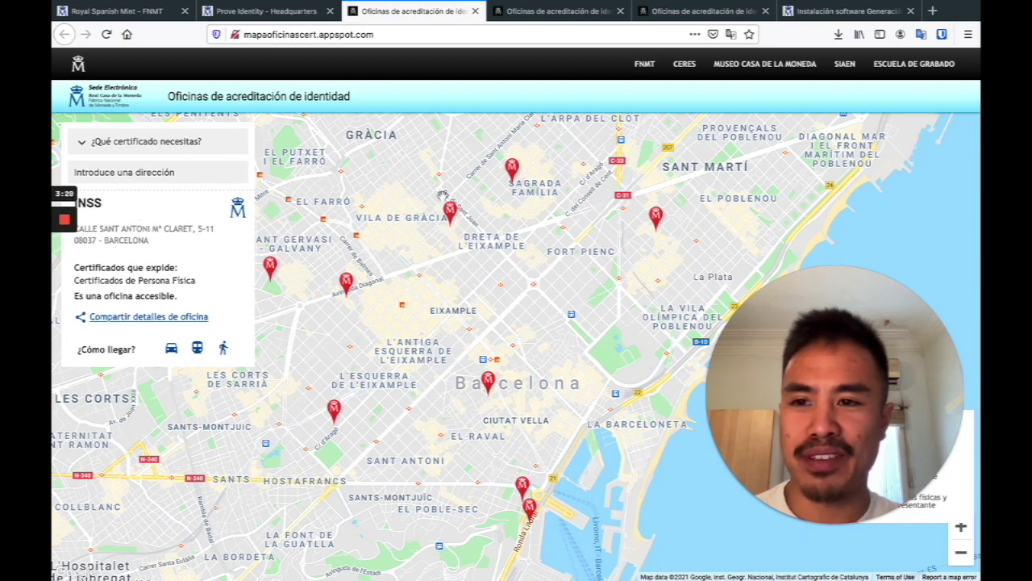
pyautogui.click(511, 168)
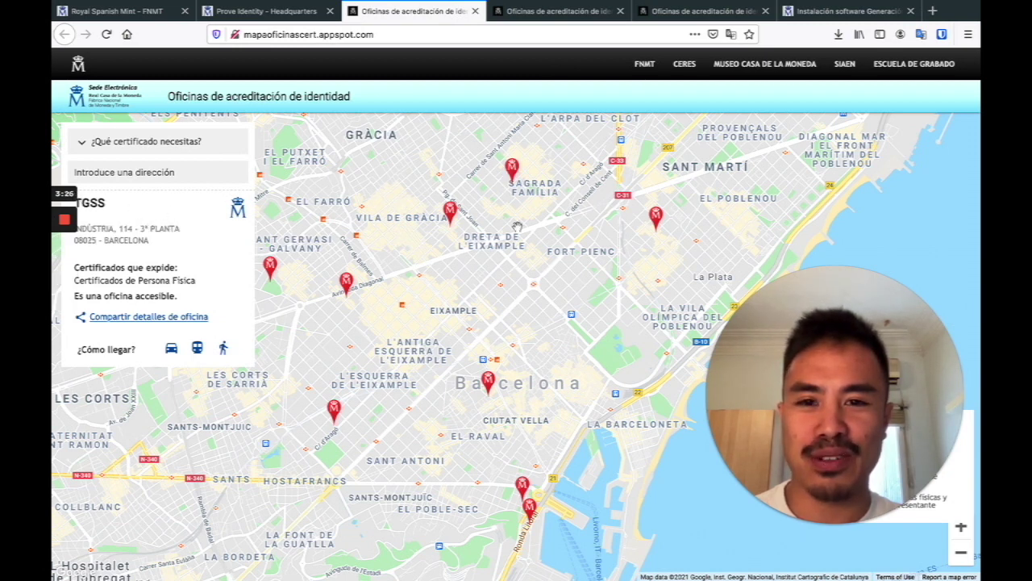
pyautogui.click(654, 218)
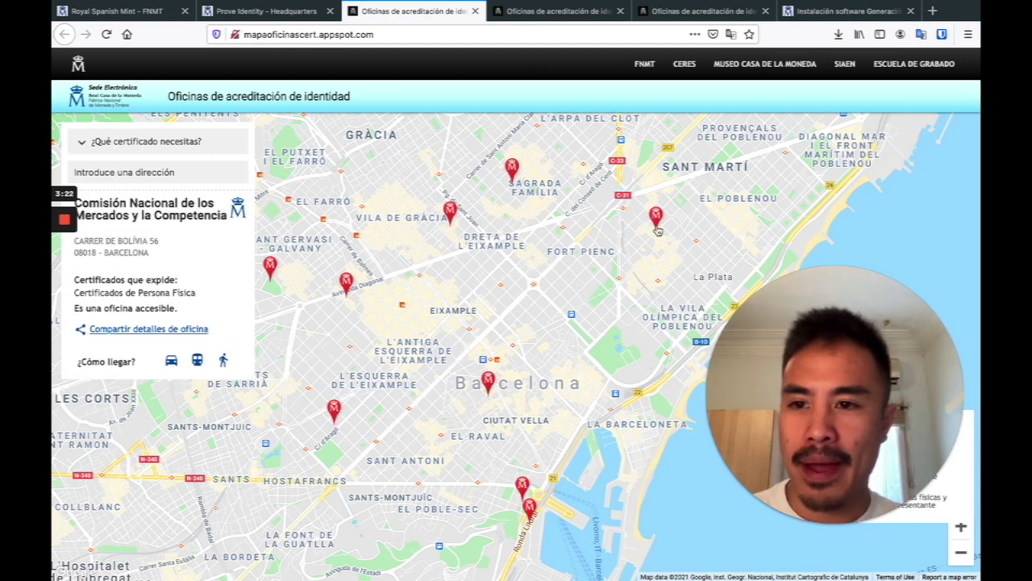
pyautogui.click(921, 34)
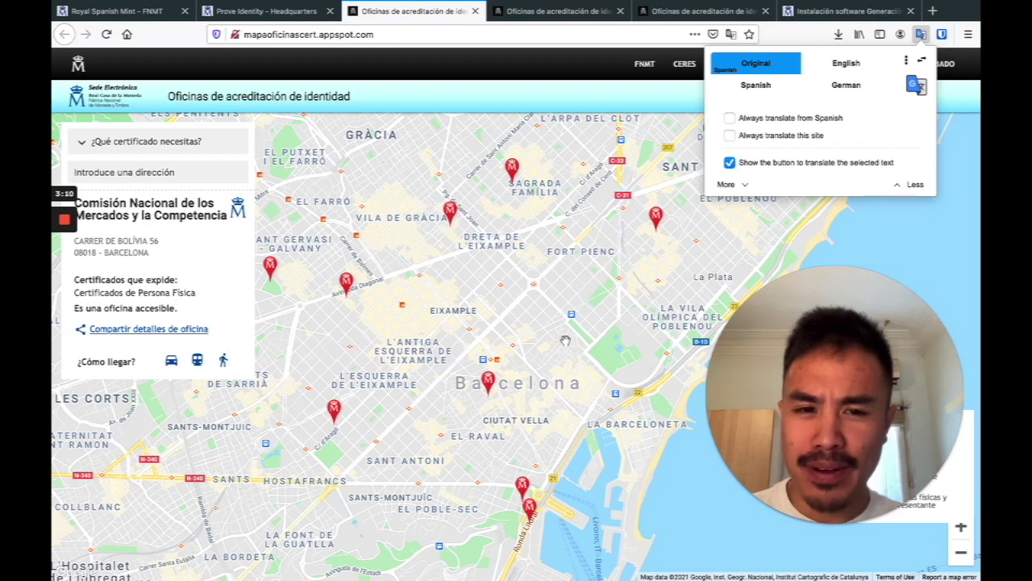
pyautogui.click(573, 272)
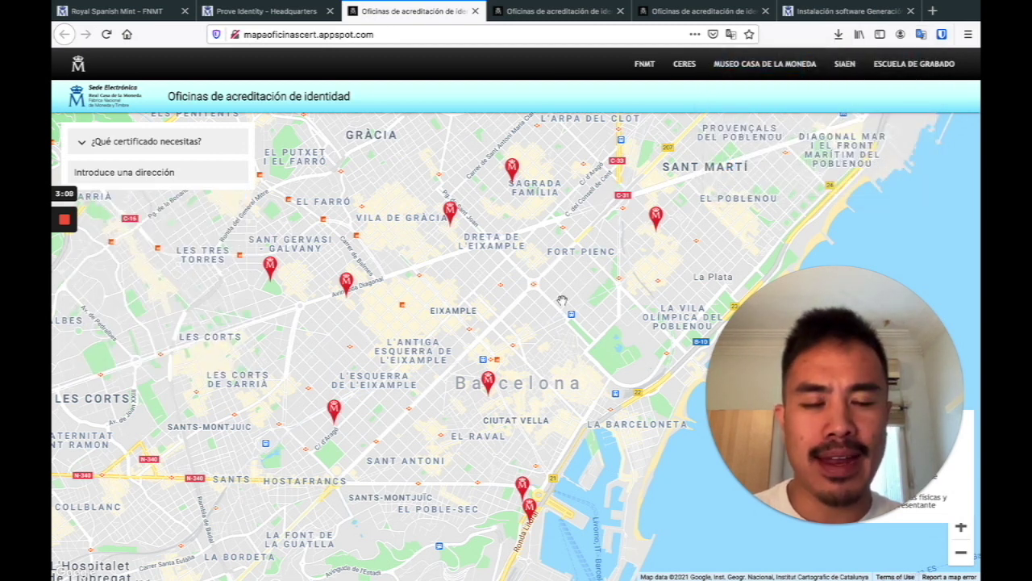
pyautogui.moveTo(58, 219)
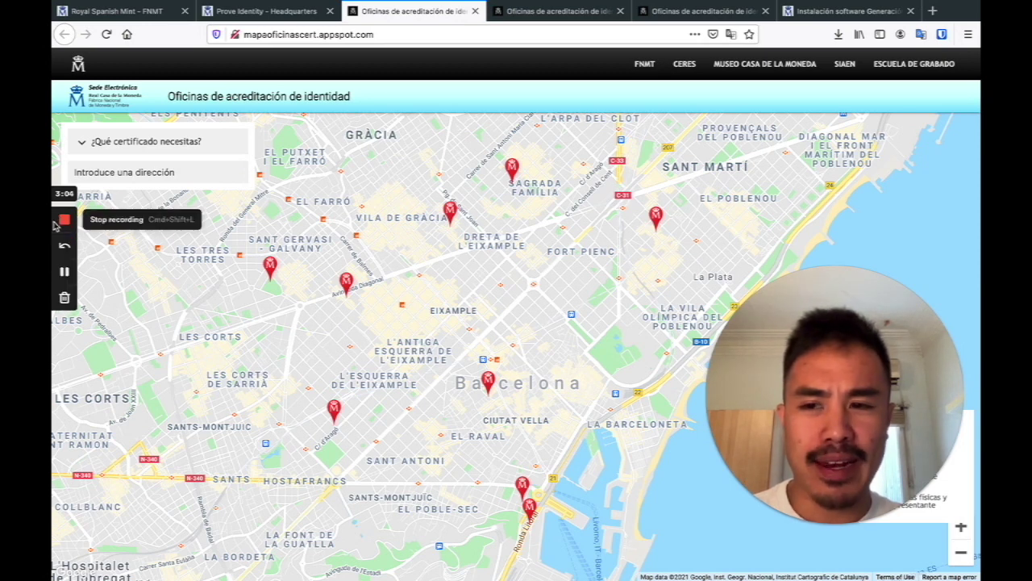
pyautogui.click(65, 272)
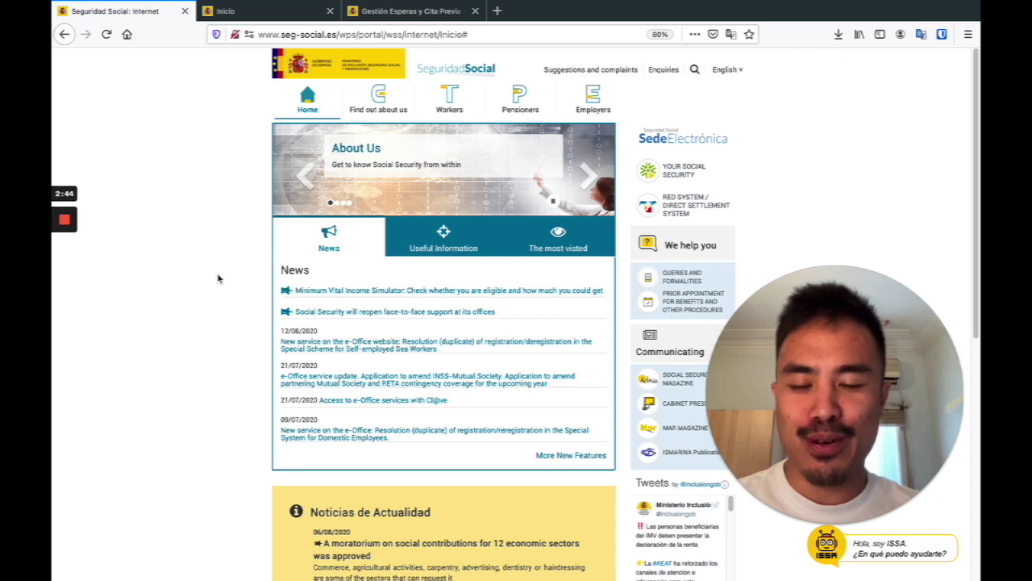
# Compare the Social Security e-Office (Sede Electrónica) home page with the general Social Security website.
pyautogui.click(279, 14)
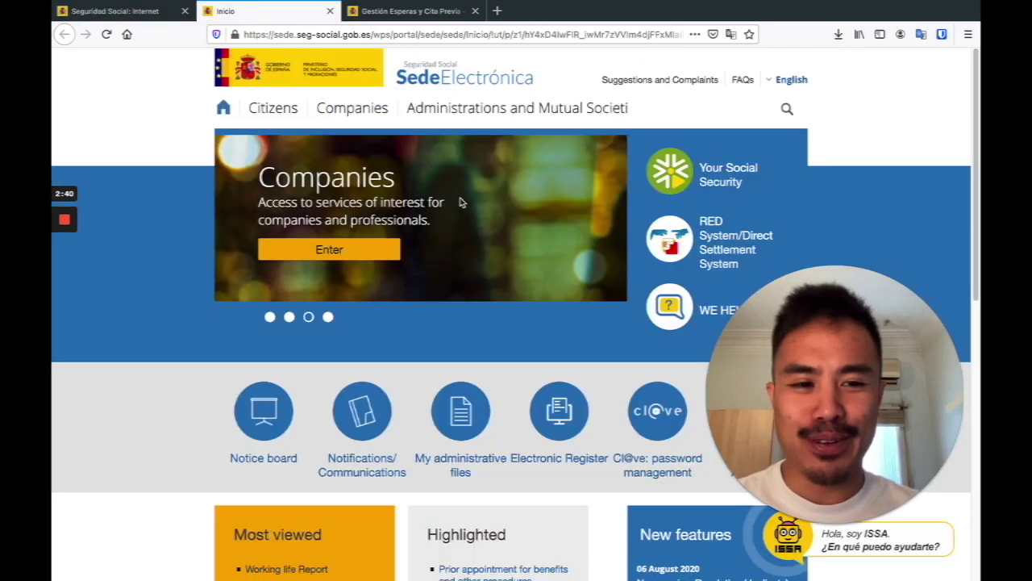
pyautogui.scroll(-1, 476, 317)
pyautogui.scroll(1, 476, 317)
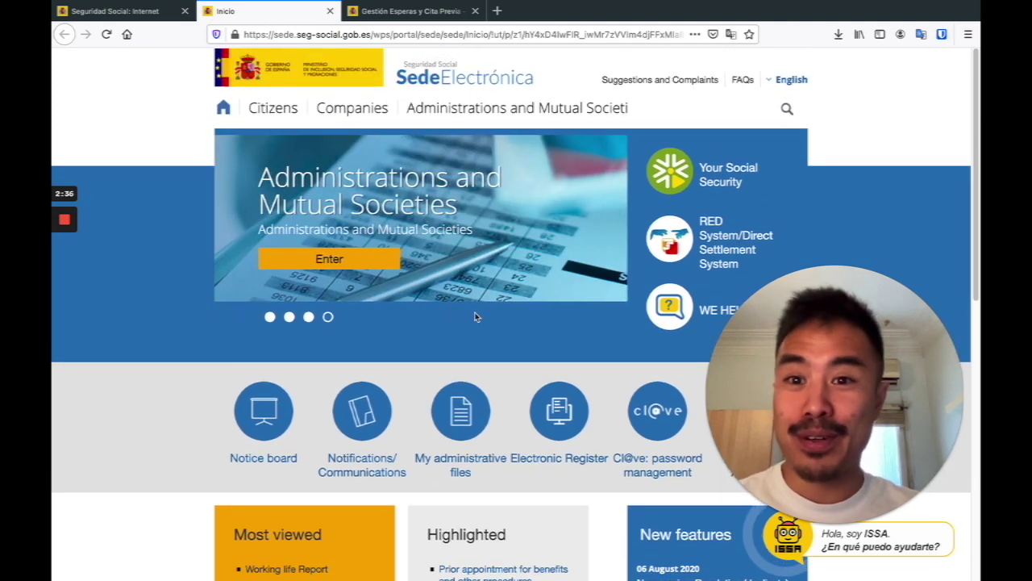
pyautogui.click(148, 17)
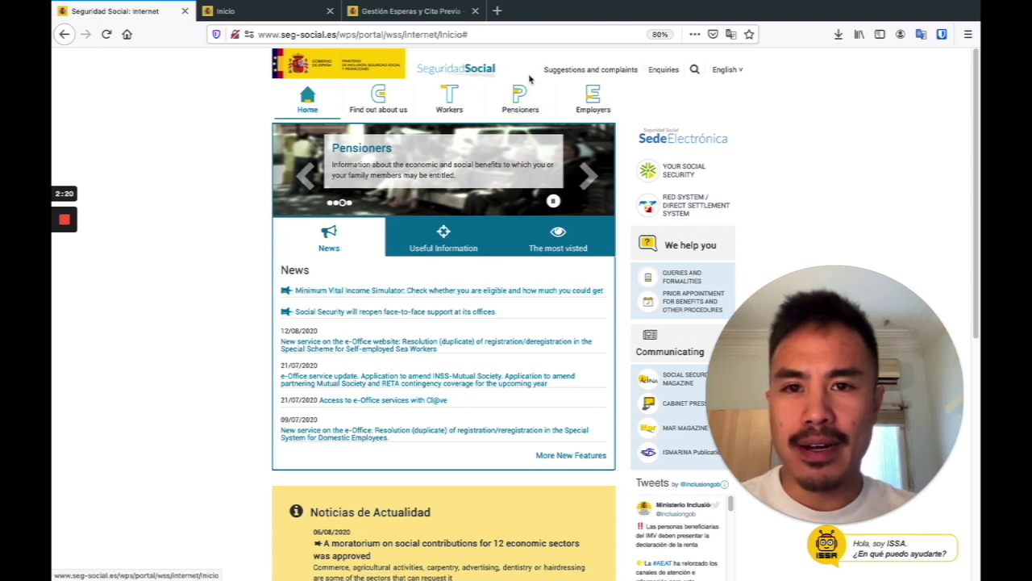
pyautogui.click(246, 8)
pyautogui.click(179, 144)
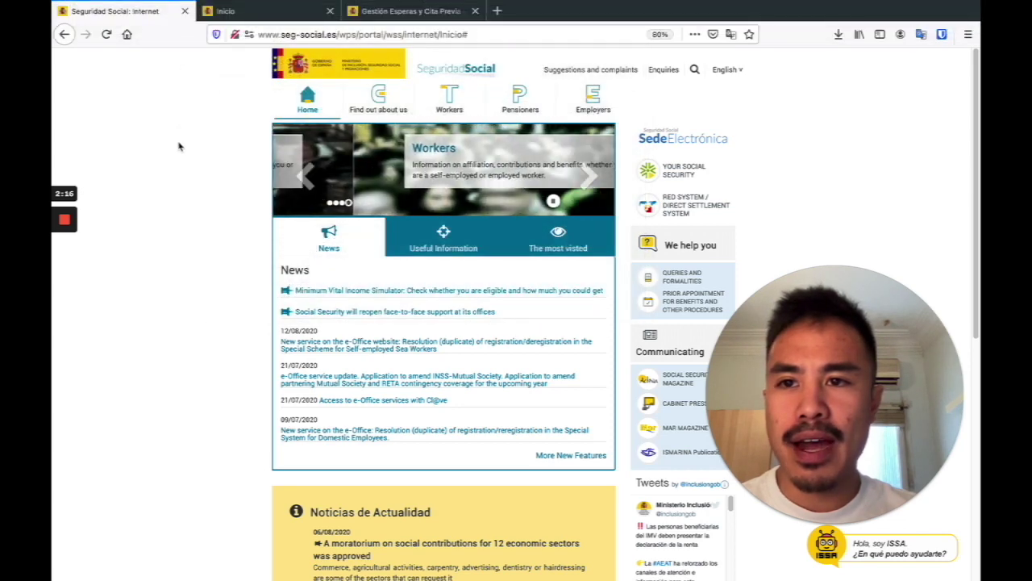
# In the Social Security e-Office, open the citizens' page Prior appointment for benefits and other procedures.
pyautogui.click(261, 11)
pyautogui.scroll(-2, 533, 216)
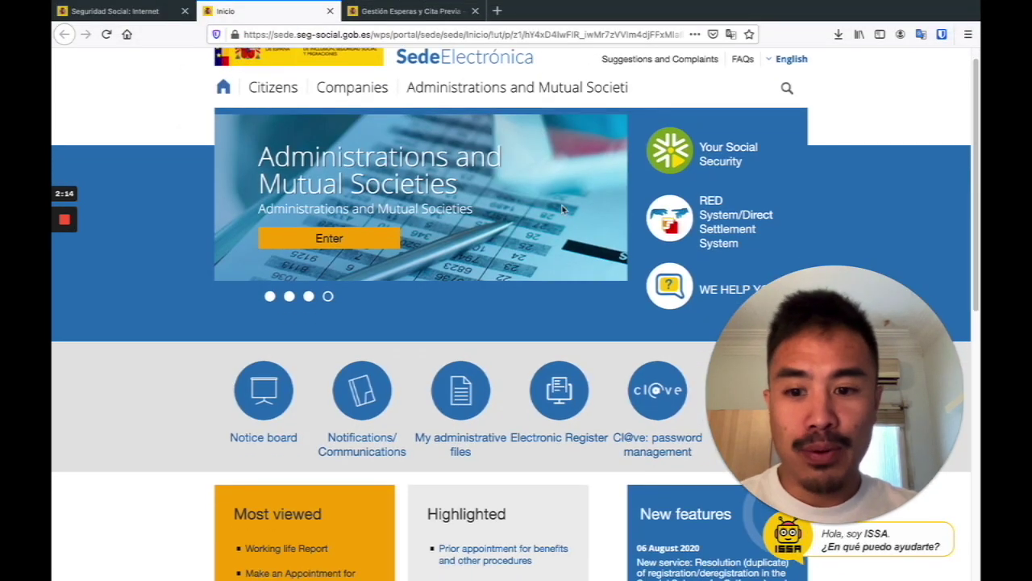
pyautogui.scroll(2, 534, 268)
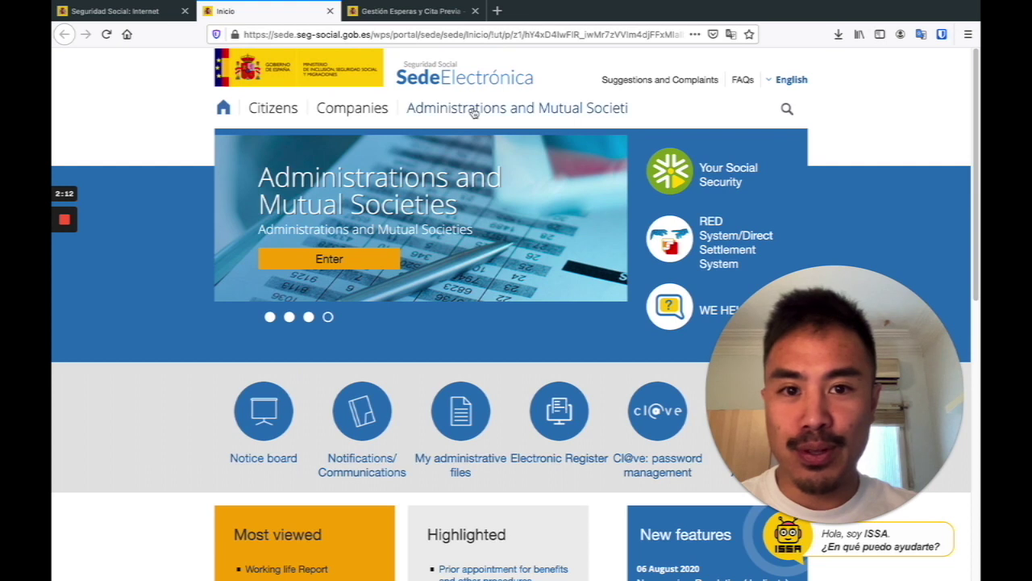
pyautogui.click(276, 110)
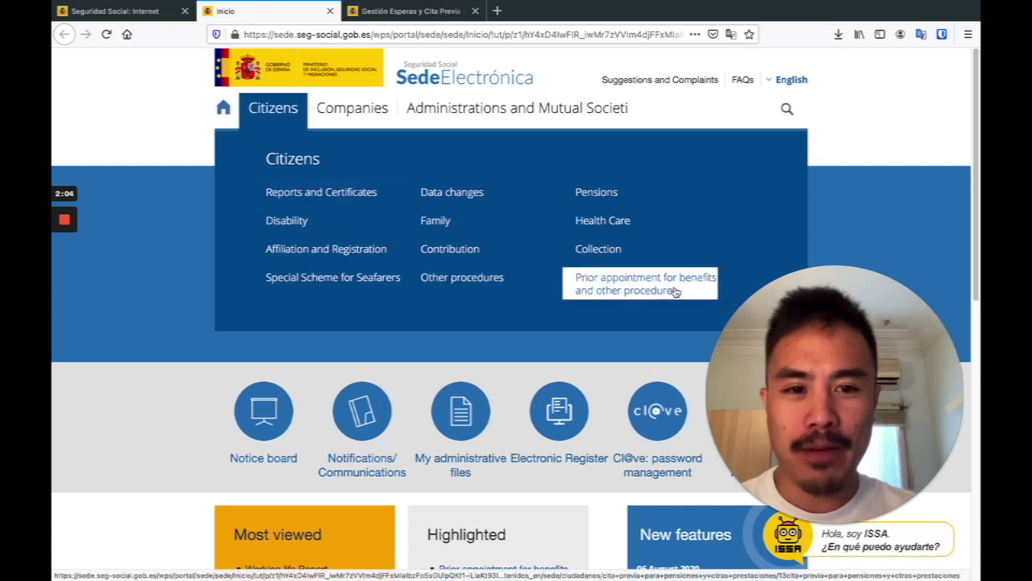
pyautogui.click(625, 290)
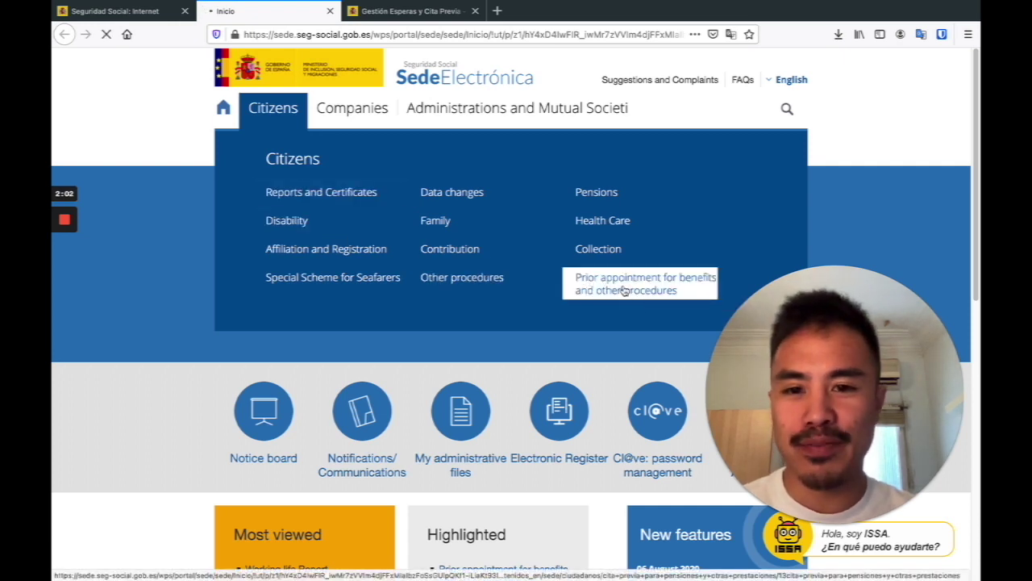
# Expand the INSS appointment for pensions and other benefits and open its request form with no certificate.
pyautogui.scroll(-2, 491, 262)
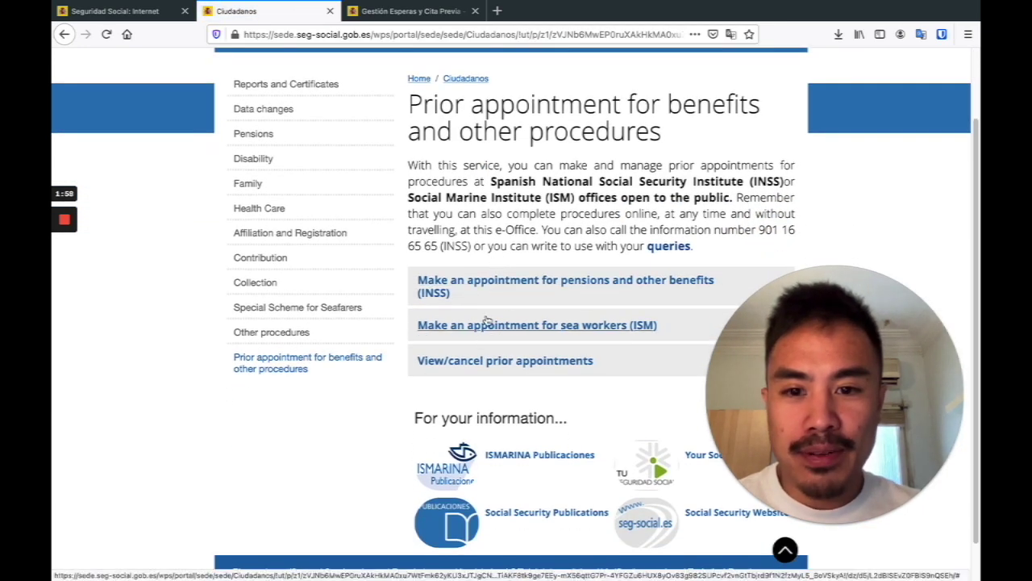
pyautogui.click(488, 290)
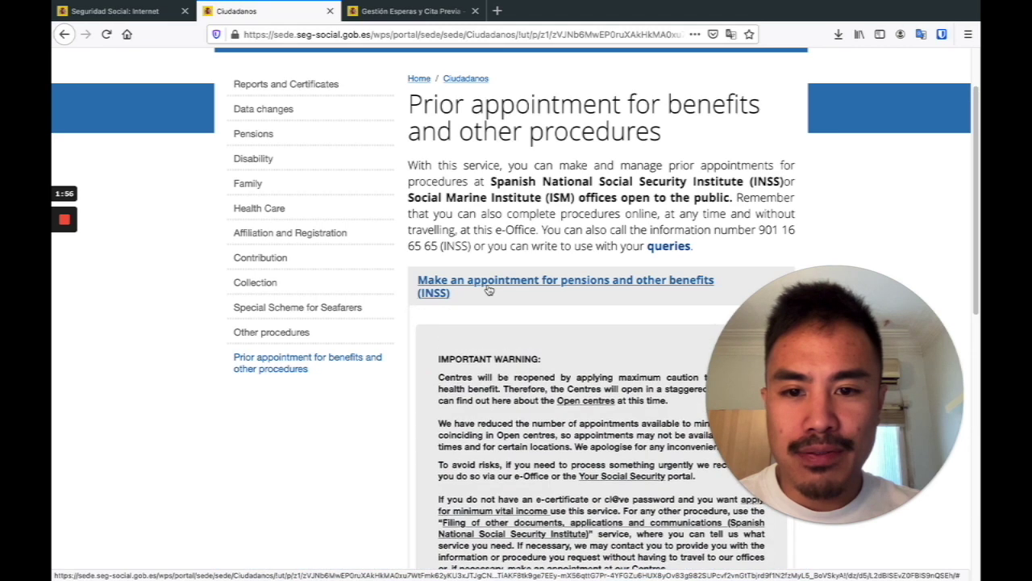
pyautogui.scroll(-5, 500, 266)
pyautogui.scroll(-3, 516, 236)
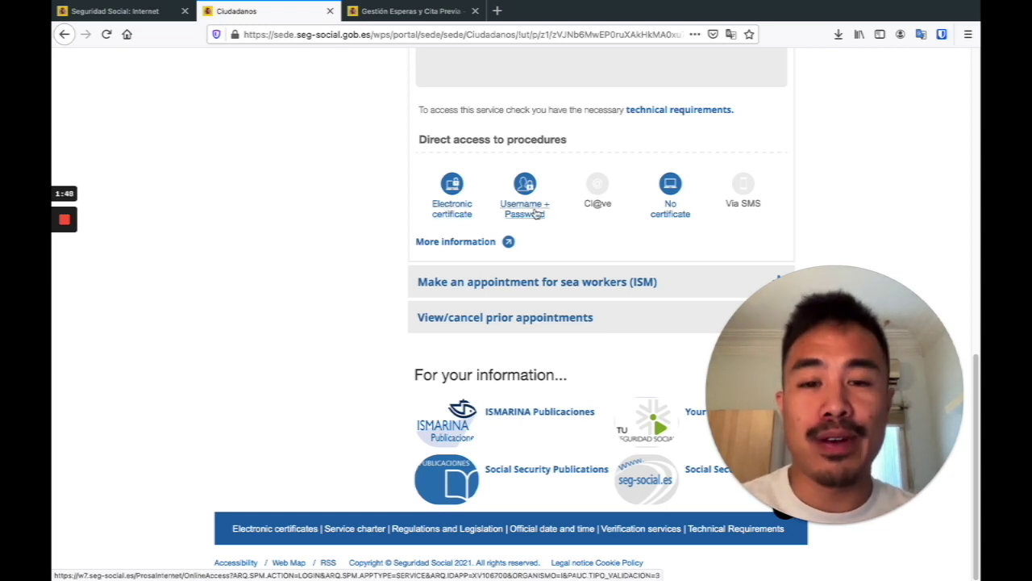
pyautogui.click(678, 213)
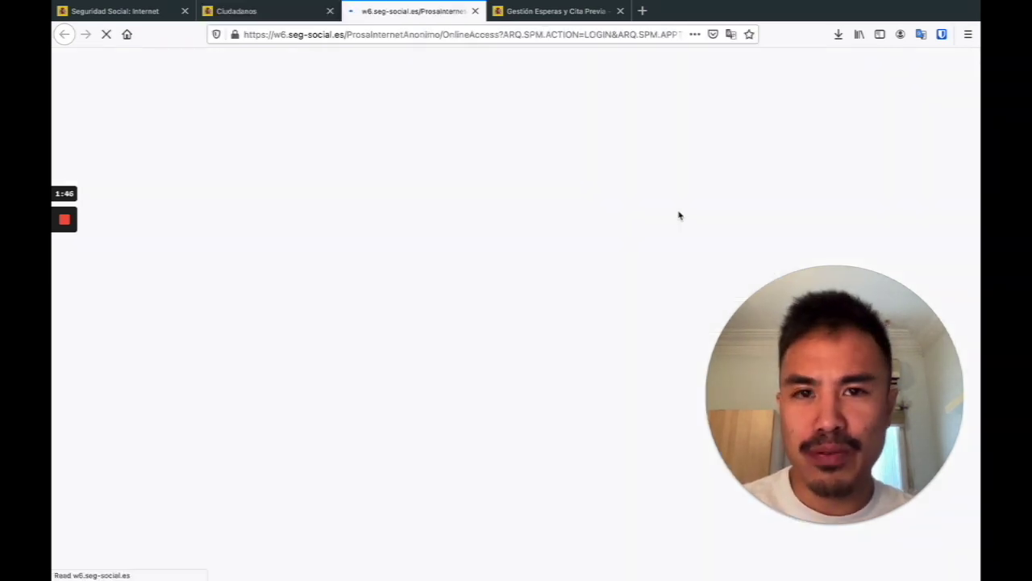
# Enter the applicant's full name, set the document type to NIE and fill in the document number.
pyautogui.click(217, 208)
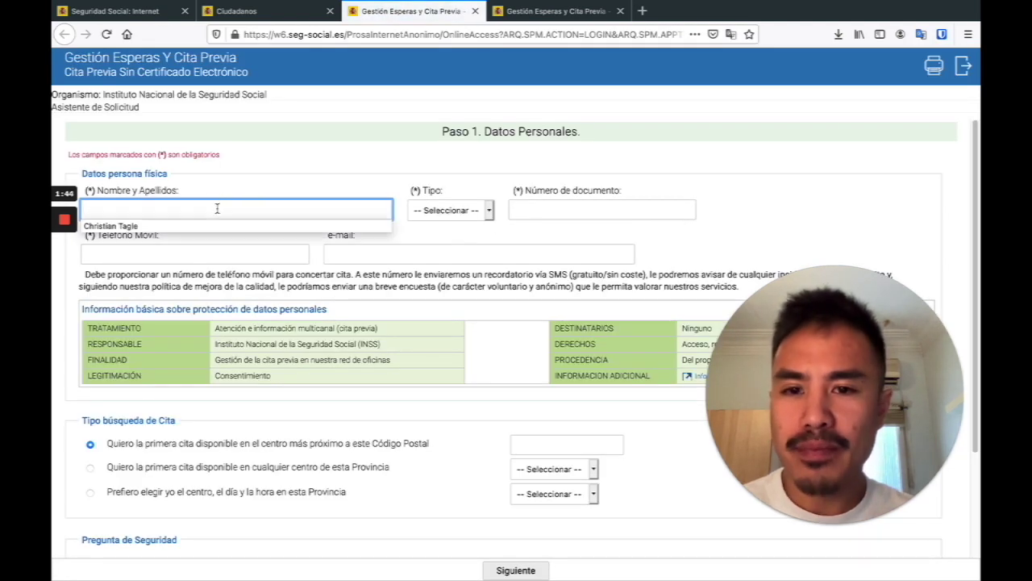
pyautogui.click(217, 227)
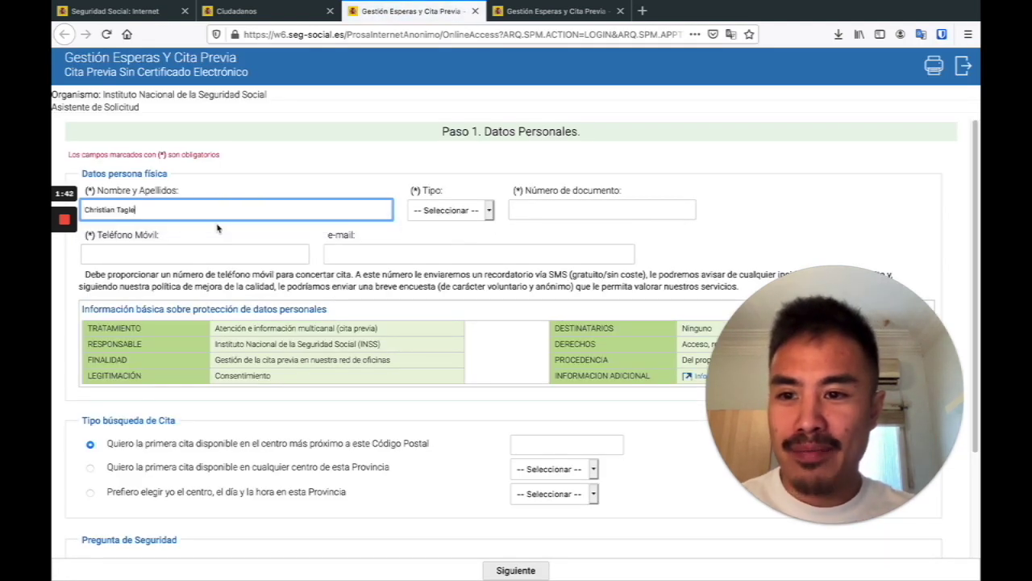
pyautogui.click(488, 211)
pyautogui.click(468, 229)
pyautogui.click(543, 209)
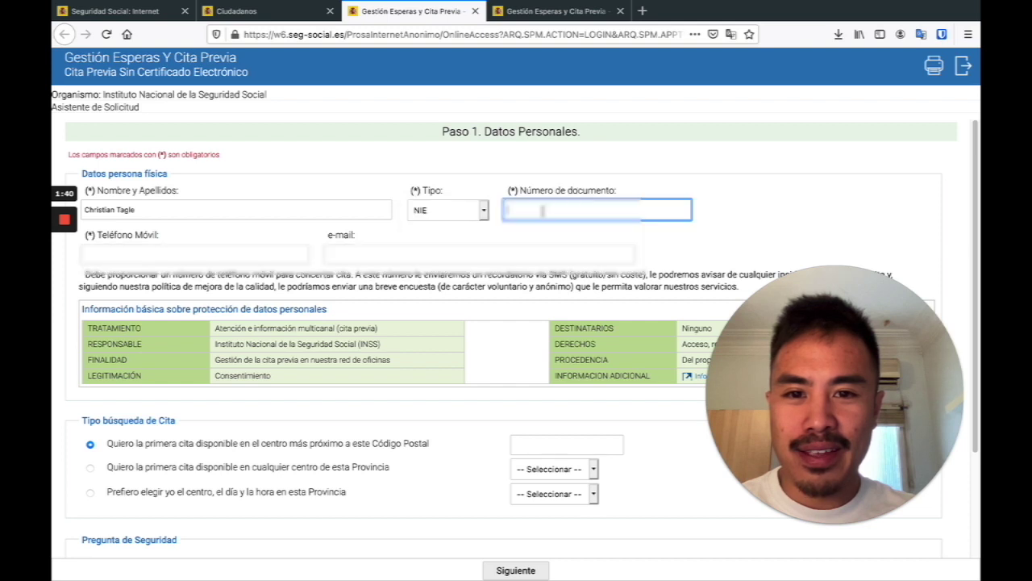
pyautogui.click(542, 211)
pyautogui.click(522, 229)
# Fill in the applicant's mobile phone number and e-mail address in the personal data section.
pyautogui.click(197, 255)
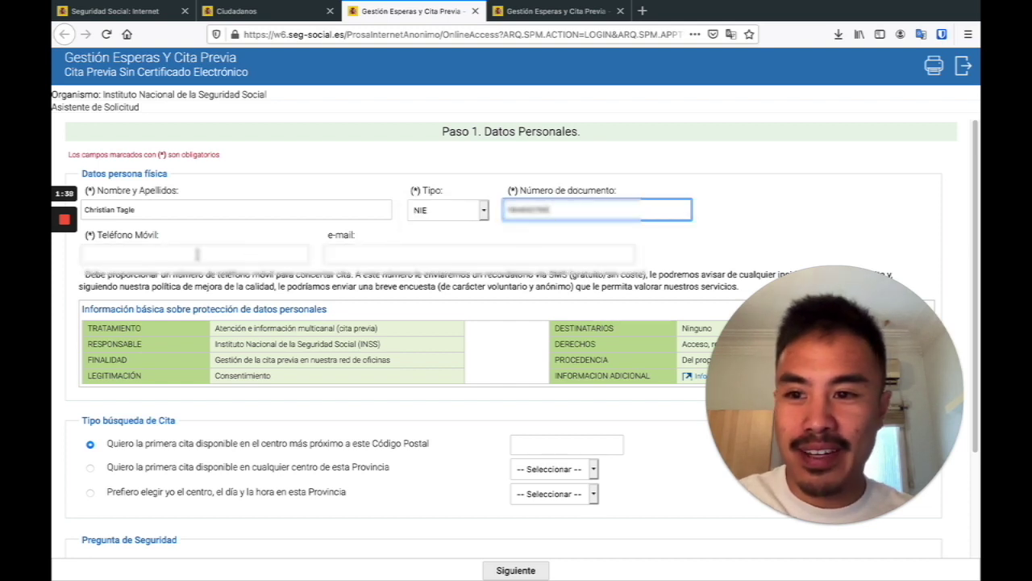
pyautogui.write('66')
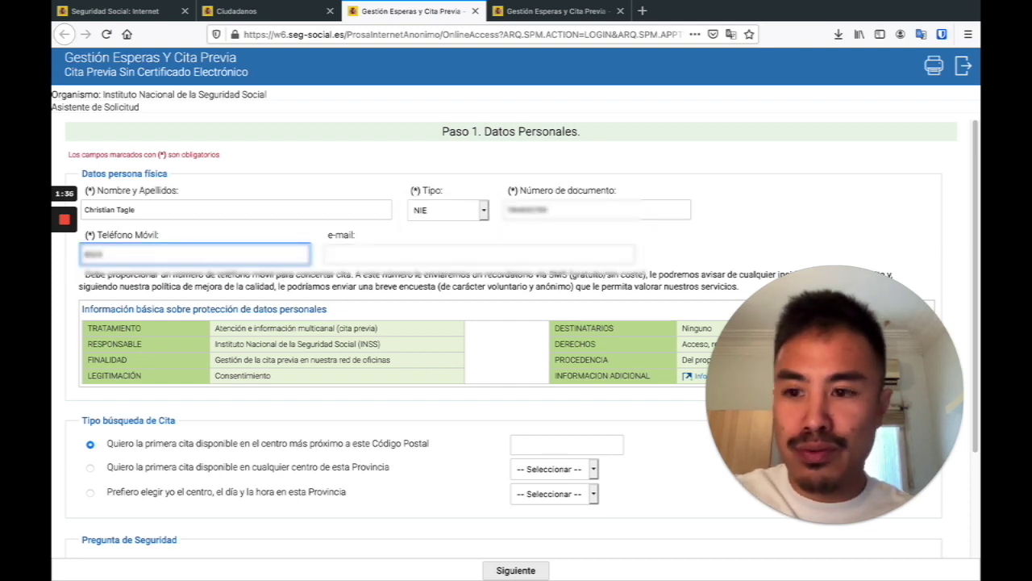
pyautogui.press('BackSpace')
pyautogui.press('BackSpace')
pyautogui.write('6')
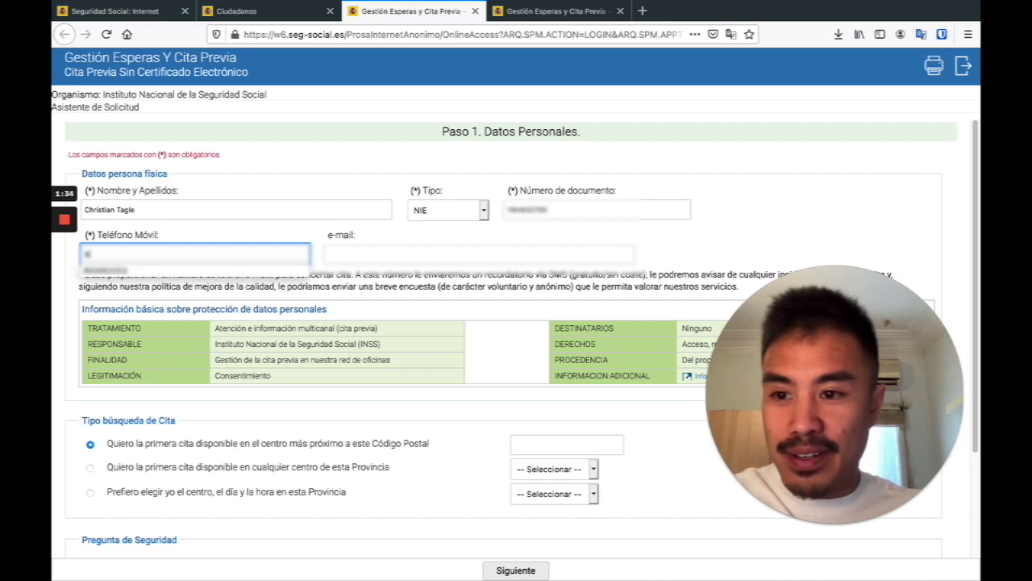
pyautogui.press('Down')
pyautogui.press('Tab')
pyautogui.write('ch')
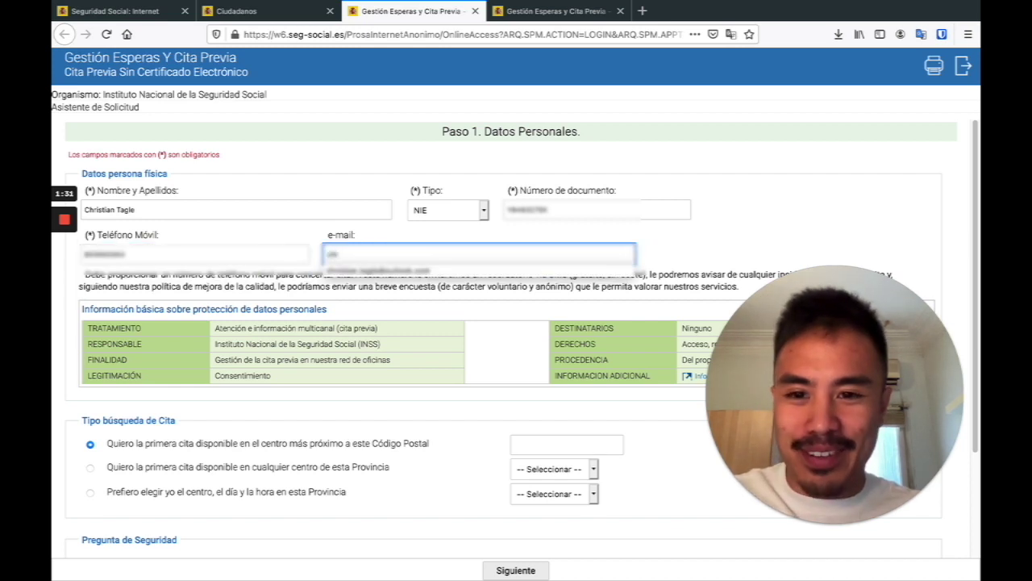
pyautogui.press('Down')
pyautogui.press('Return')
# Go through the postal code search option, and request the first available appointment at any centre in the province of BARCELONA.
pyautogui.scroll(-3, 196, 255)
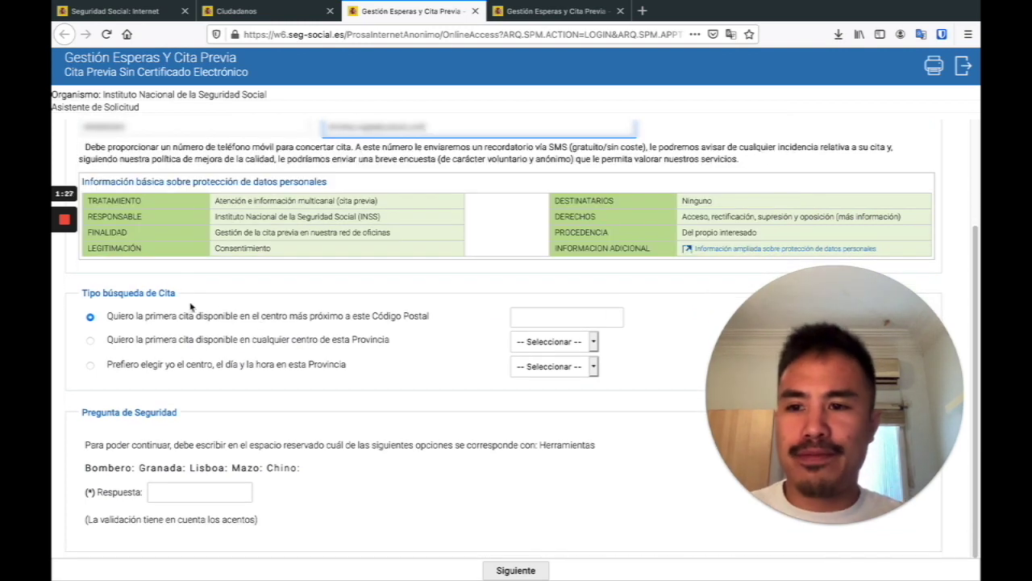
pyautogui.click(128, 320)
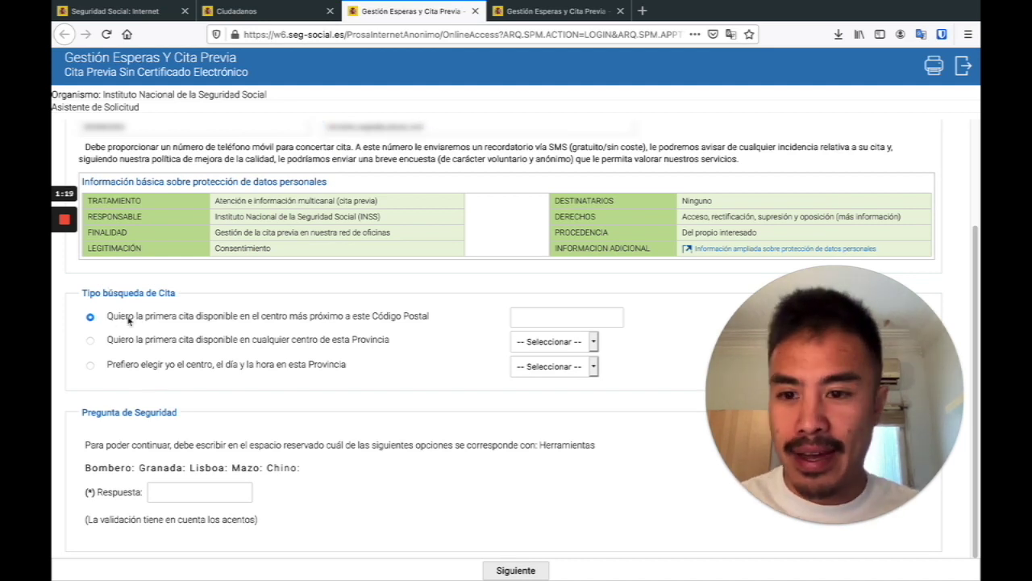
pyautogui.click(548, 319)
pyautogui.click(190, 342)
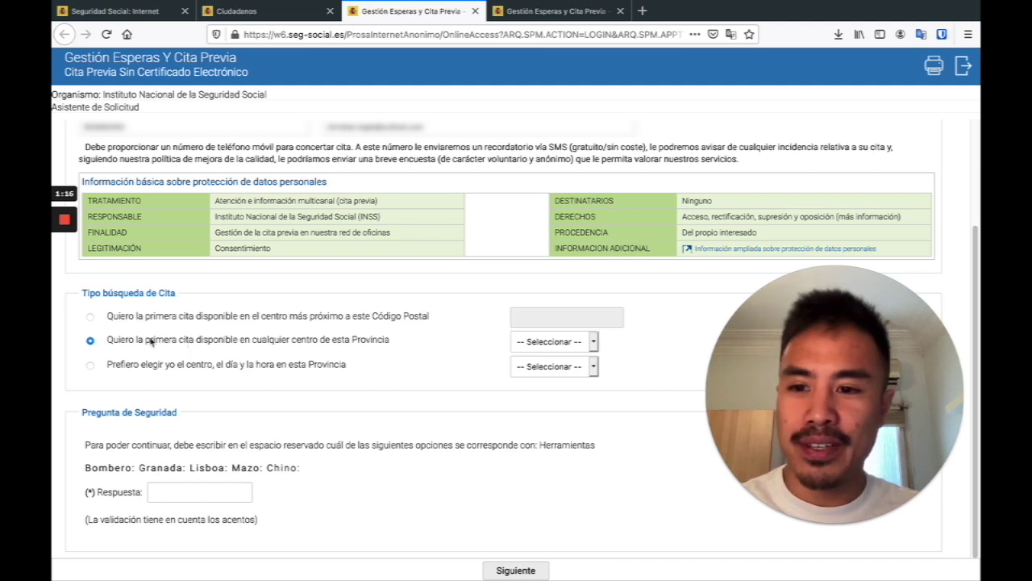
pyautogui.doubleClick(541, 345)
pyautogui.click(551, 345)
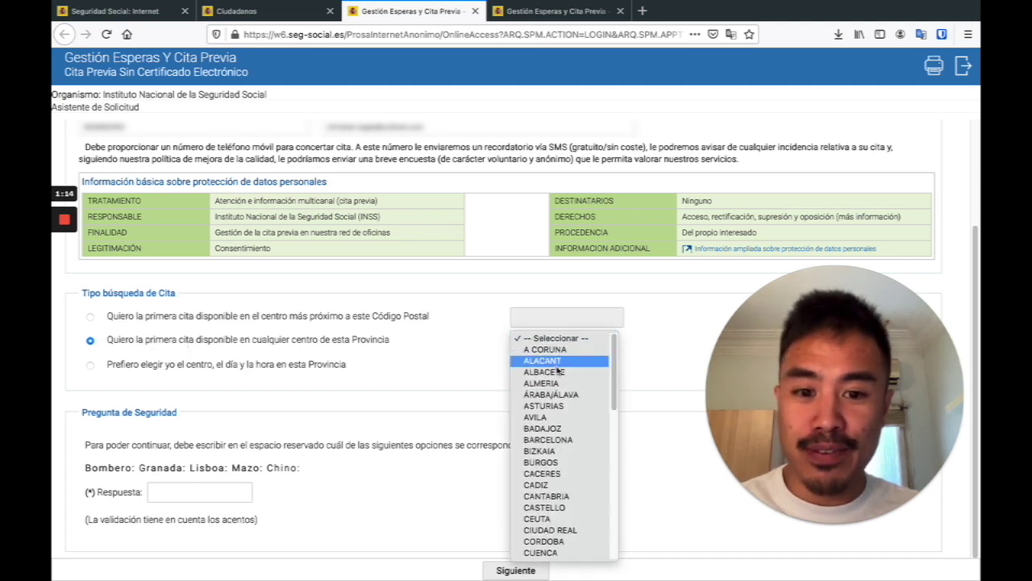
pyautogui.click(558, 441)
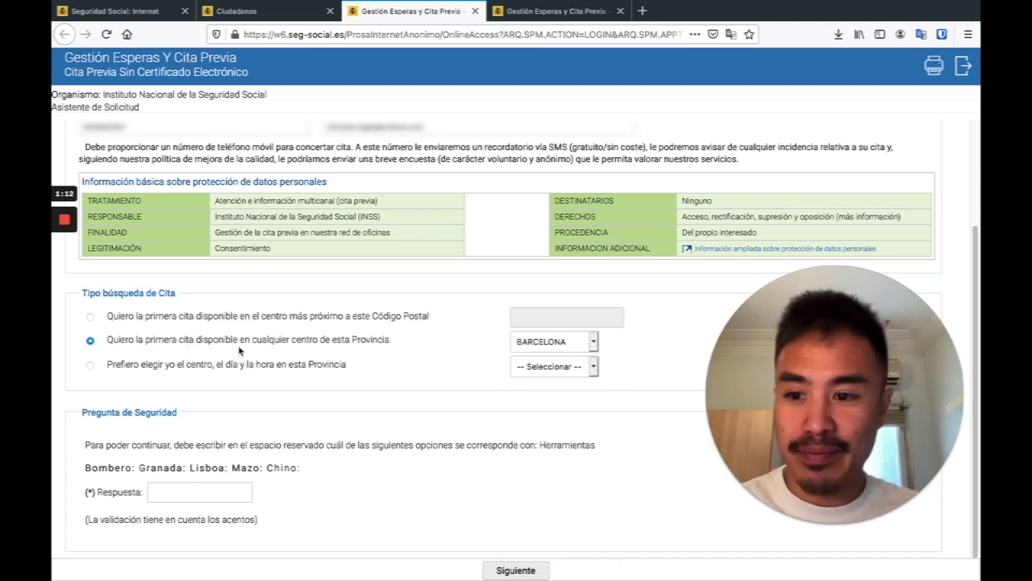
# Switch the search type to choosing the centre, day and time, with BARCELONA as the province.
pyautogui.click(228, 367)
pyautogui.click(545, 368)
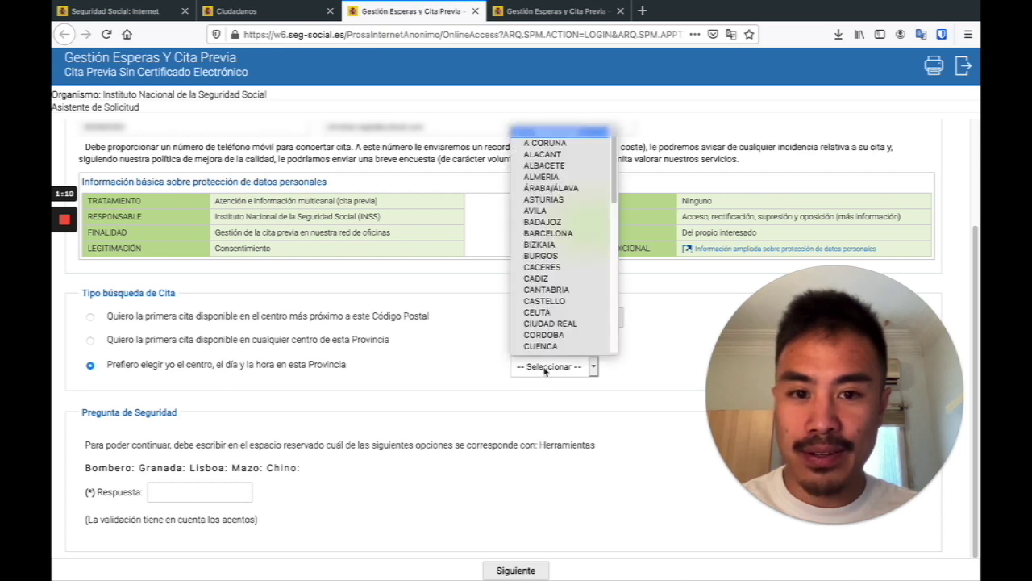
pyautogui.press('Down')
pyautogui.press('Down')
pyautogui.press('Down')
pyautogui.press('Down')
pyautogui.press('Down')
pyautogui.press('Down')
pyautogui.press('Down')
pyautogui.press('Down')
pyautogui.press('Down')
pyautogui.press('Return')
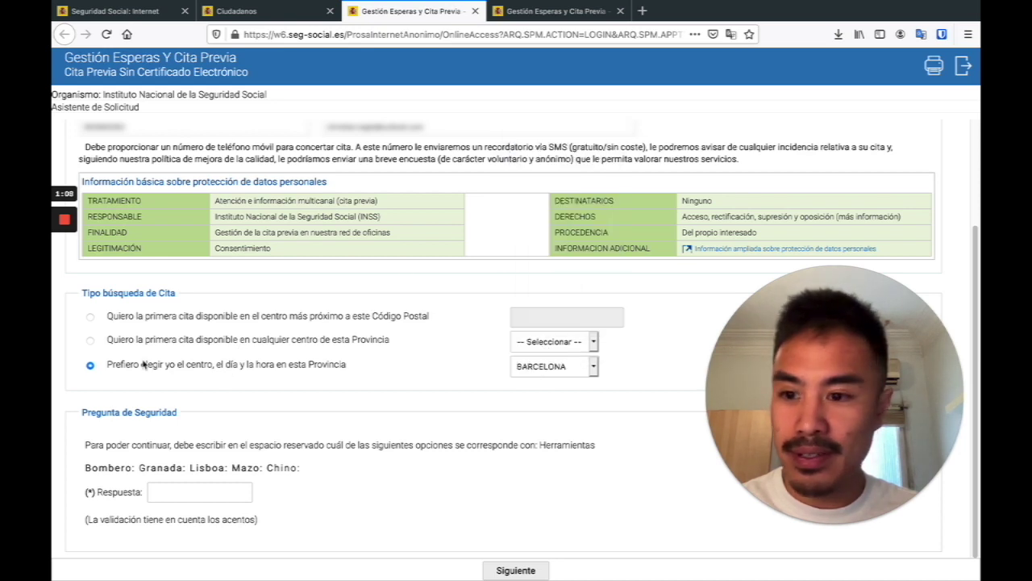
# Translate the form into English to read the appointment search types, and restore the Spanish original.
pyautogui.click(920, 34)
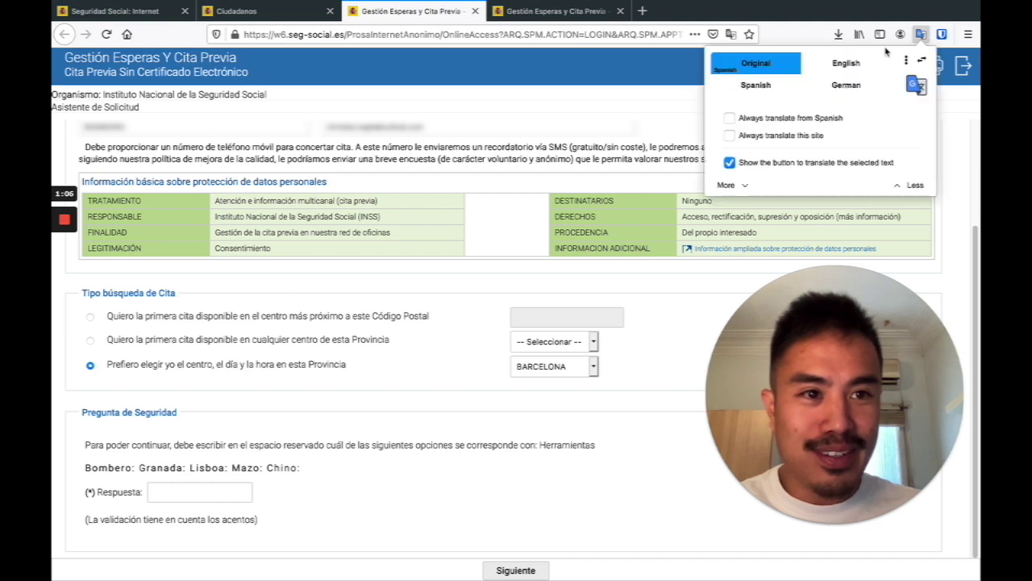
pyautogui.click(826, 63)
pyautogui.click(756, 63)
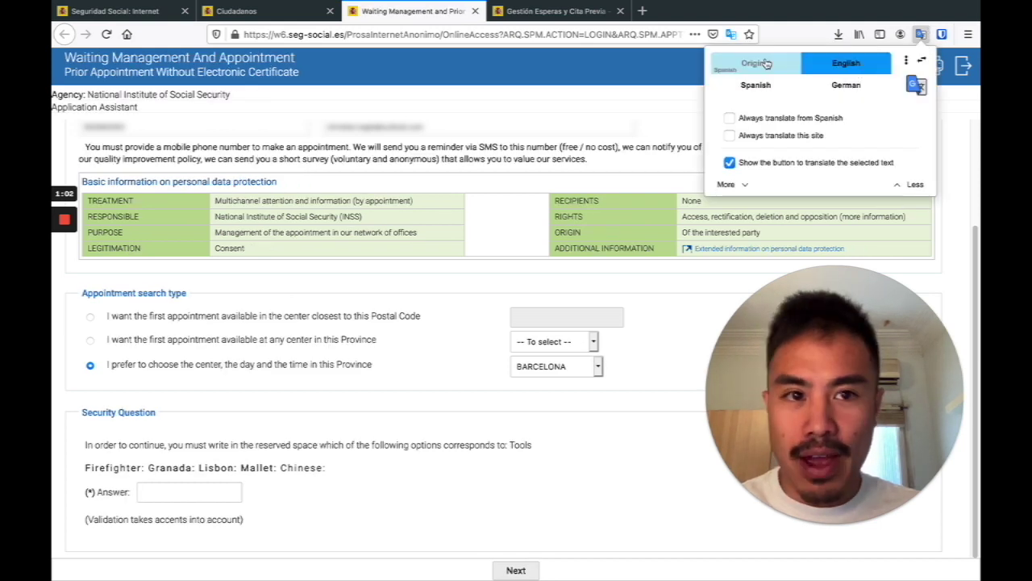
# Set the appointment search to the first one available at any centre in the province of BARCELONA.
pyautogui.click(313, 342)
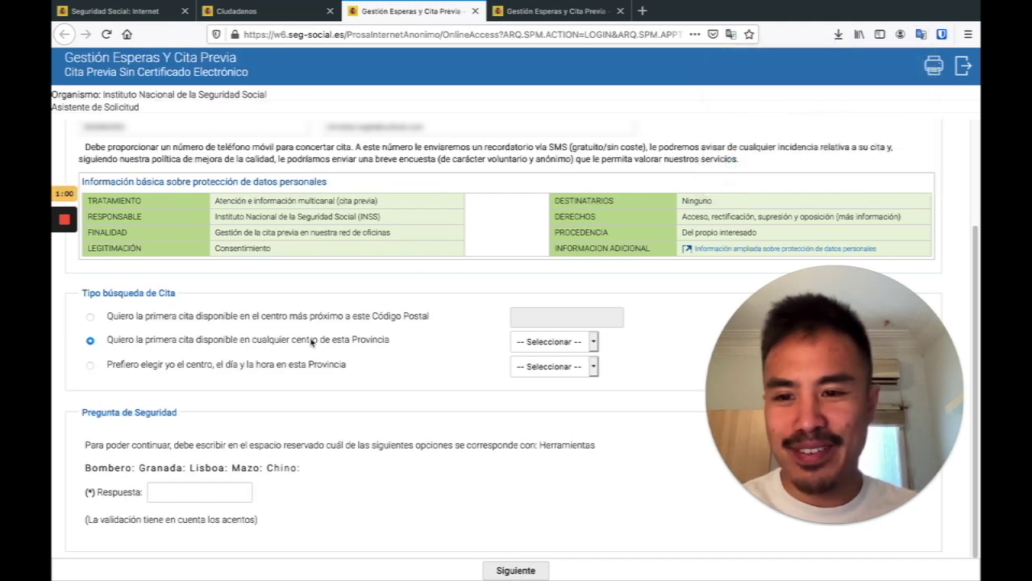
pyautogui.click(554, 342)
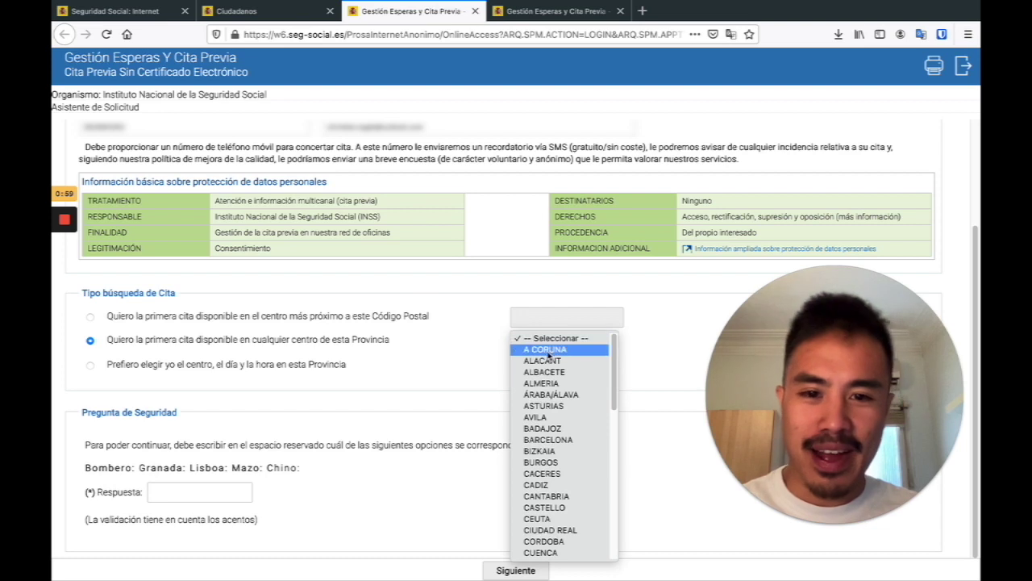
pyautogui.click(557, 440)
# Answer the security question about Herramientas with "Mazo" and continue to the service selection.
pyautogui.click(201, 494)
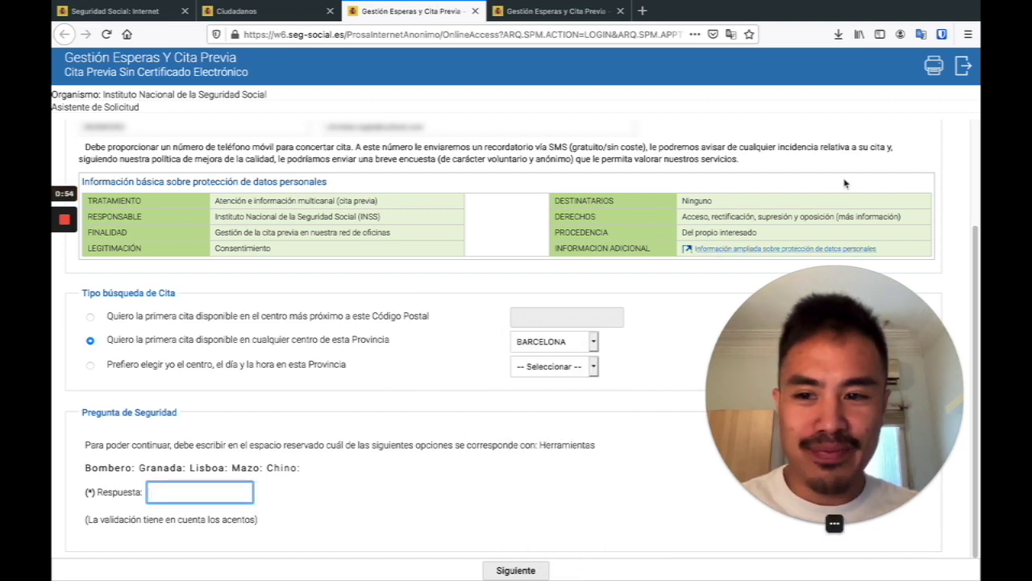
pyautogui.click(942, 37)
pyautogui.click(779, 64)
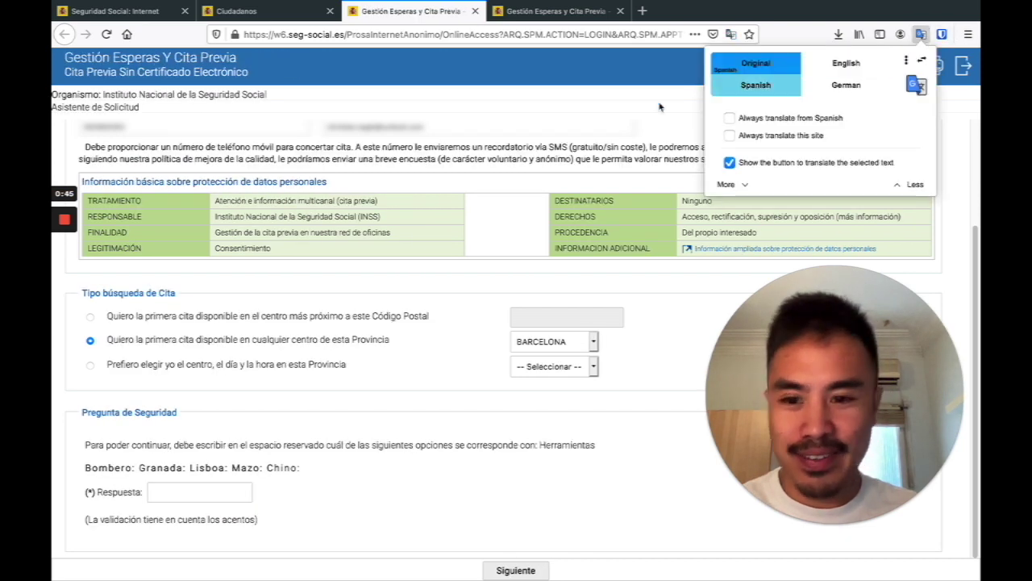
pyautogui.click(197, 489)
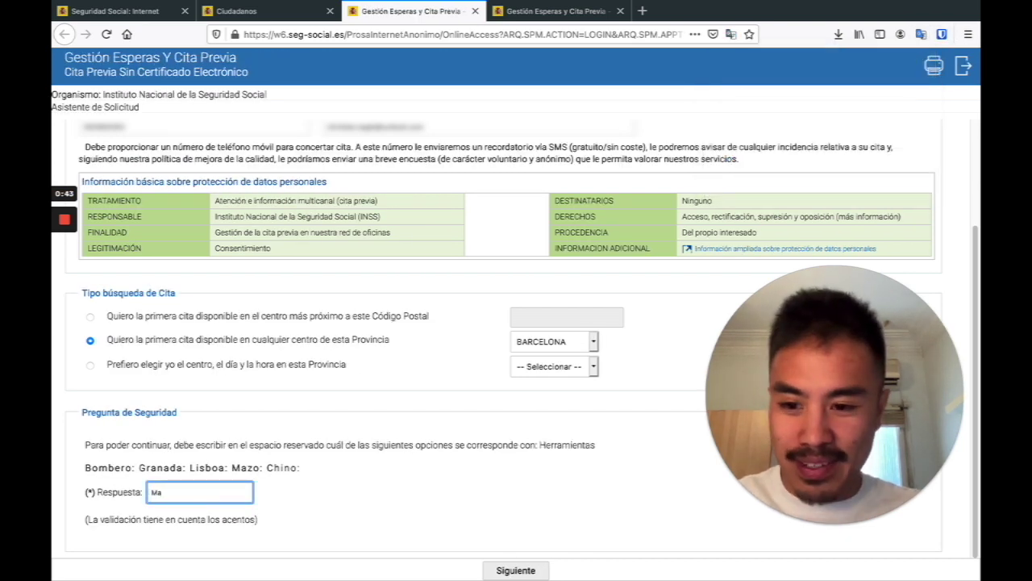
pyautogui.click(516, 570)
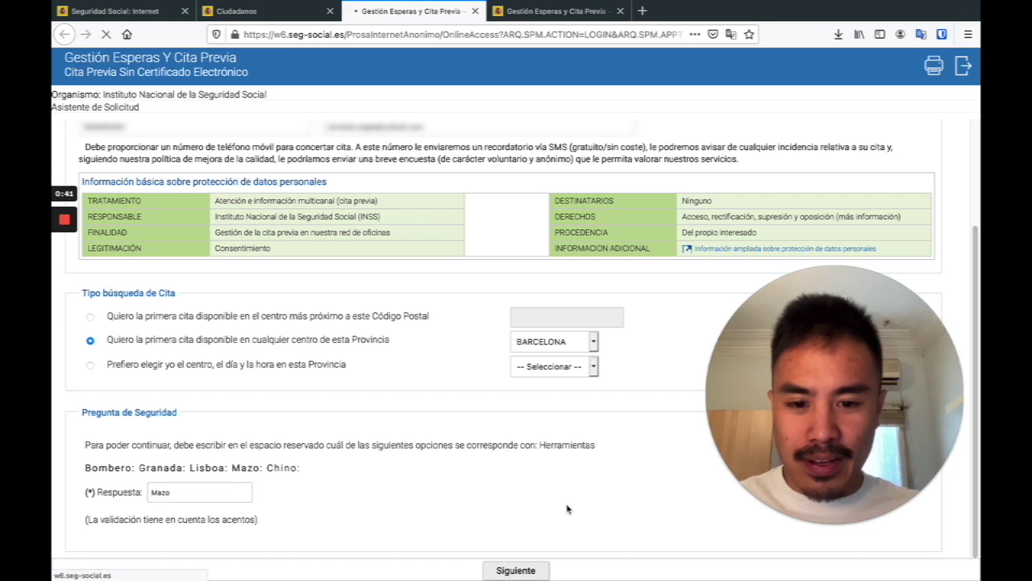
# Select the service CERTIFICADO DIGITAL O CL@VE PERMANENTE and submit the selection.
pyautogui.click(116, 262)
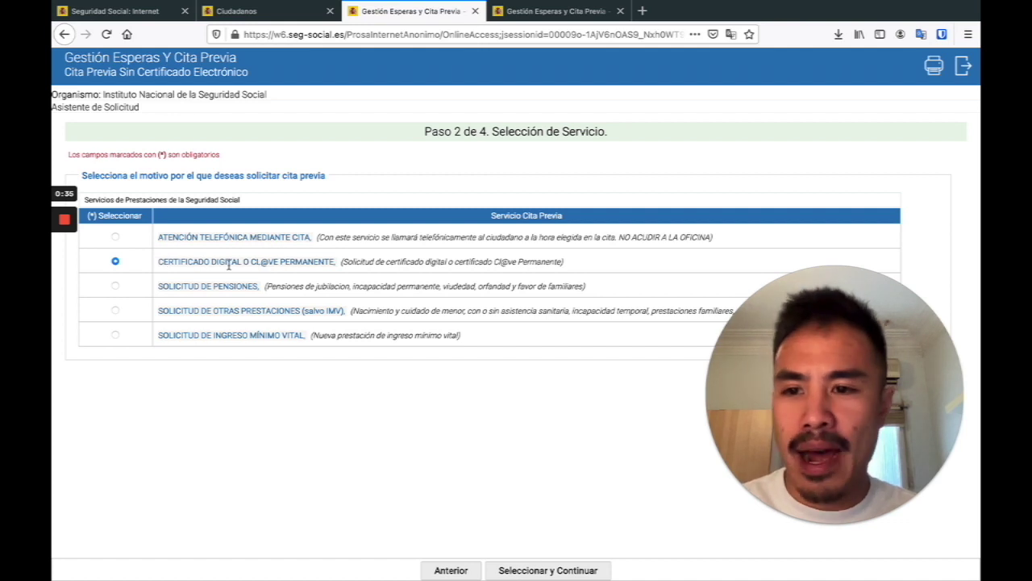
pyautogui.click(532, 570)
# Read the attention notice on the service selection page in English, and restore the Spanish original.
pyautogui.moveTo(710, 202); pyautogui.dragTo(241, 186)
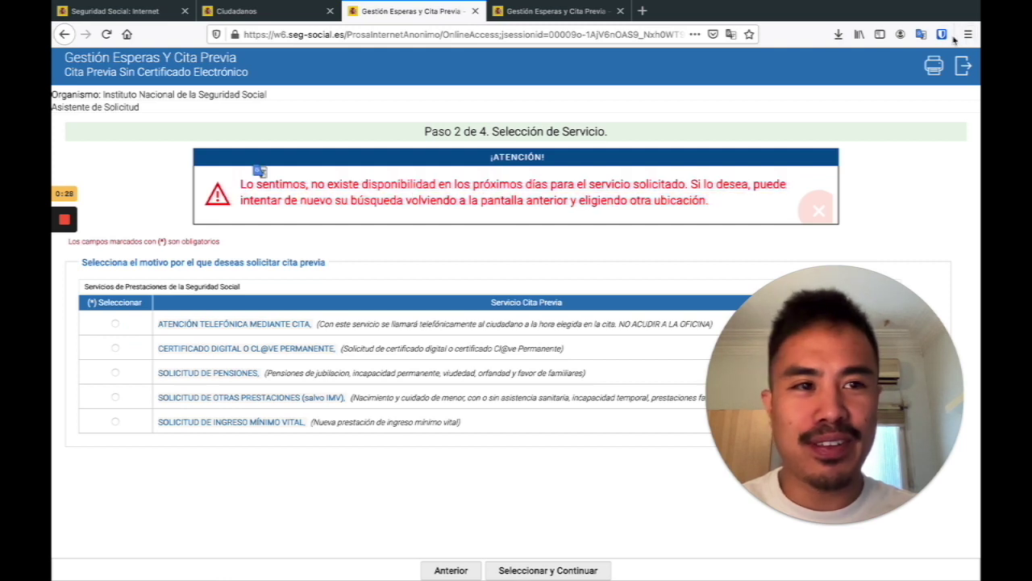
pyautogui.click(921, 34)
pyautogui.click(855, 63)
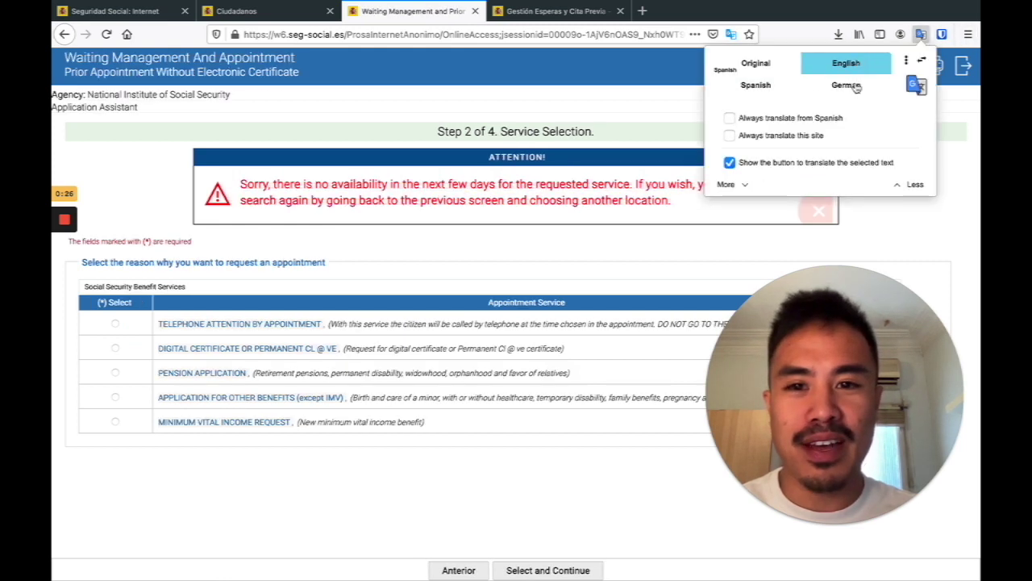
pyautogui.click(755, 62)
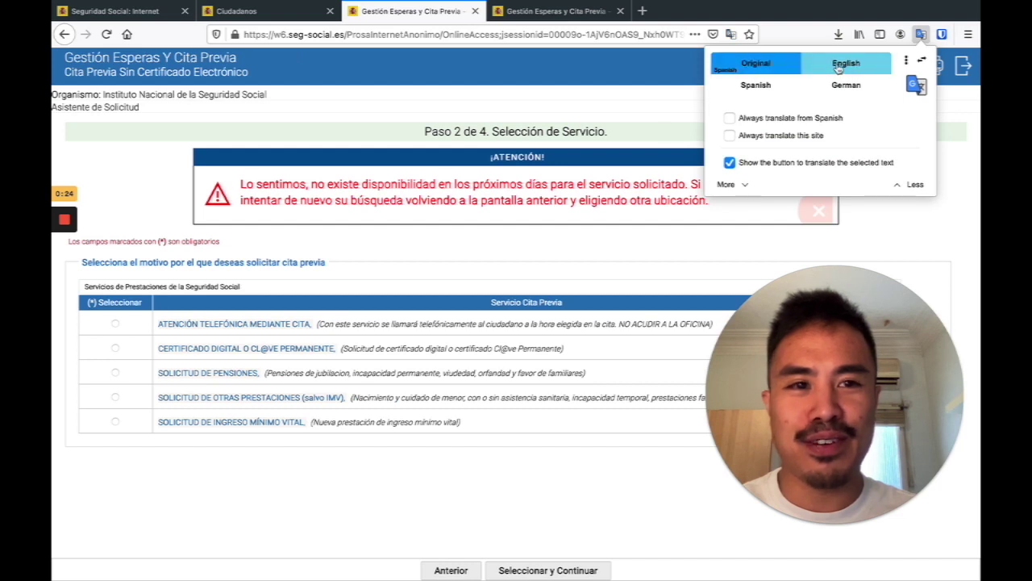
pyautogui.click(485, 216)
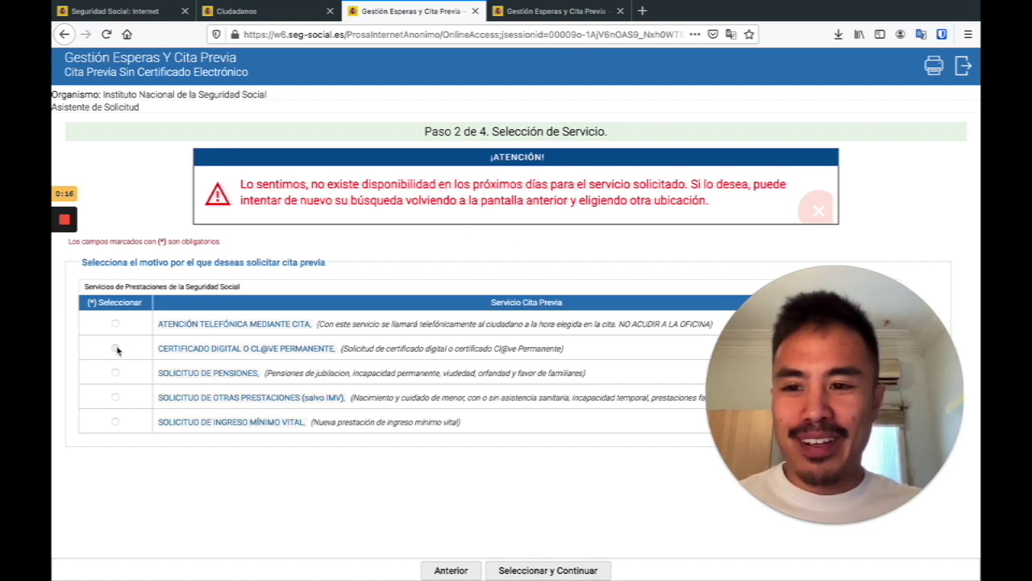
# Try again to request an appointment for CERTIFICADO DIGITAL O CL@VE PERMANENTE.
pyautogui.click(532, 569)
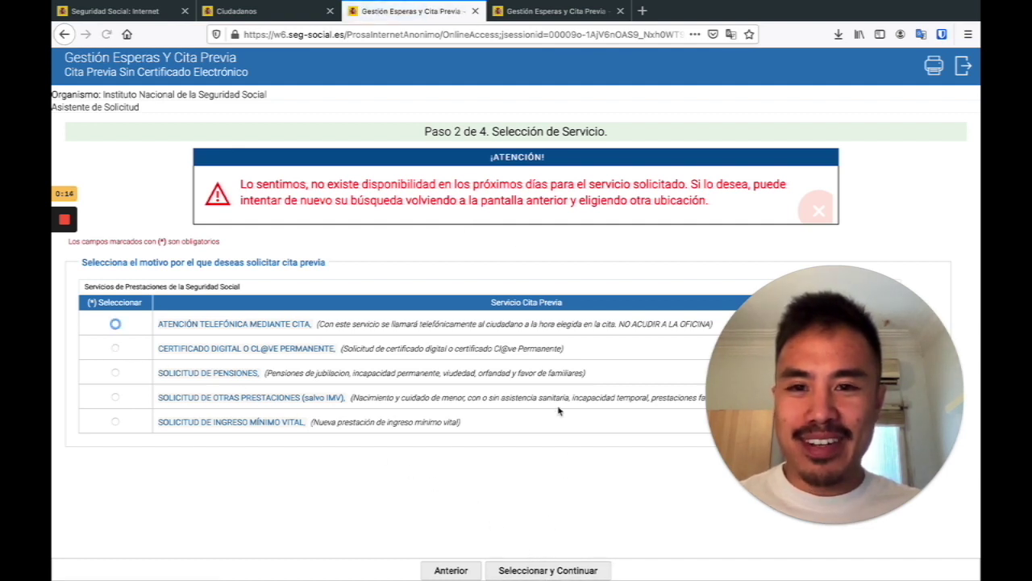
pyautogui.click(115, 348)
pyautogui.click(567, 569)
pyautogui.click(115, 349)
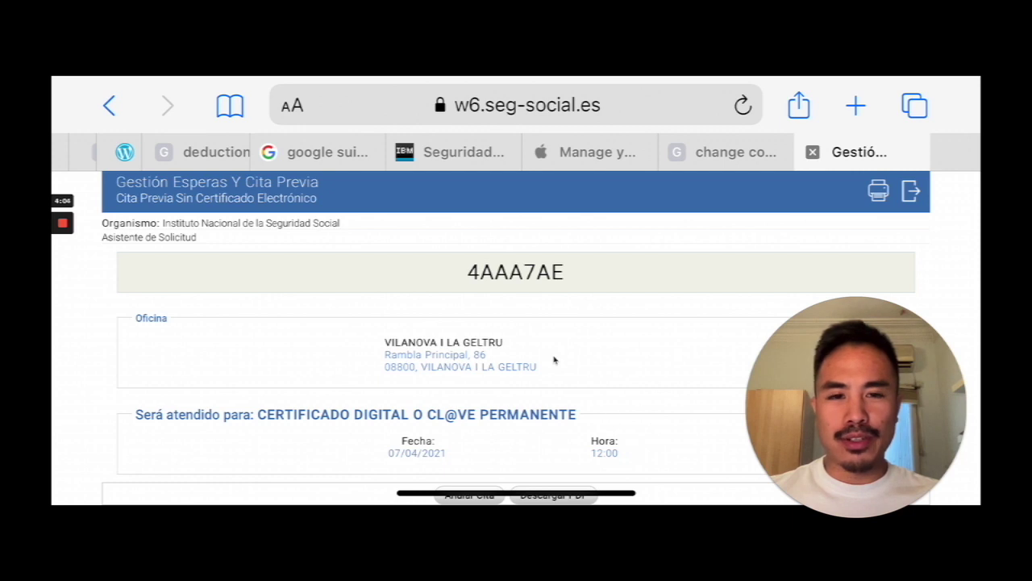
# Switch to the mail app and review the appointment number, date and INSS office in the Confirmación de Cita Previa e-mail.
pyautogui.hotkey('ctrl', 'Right')
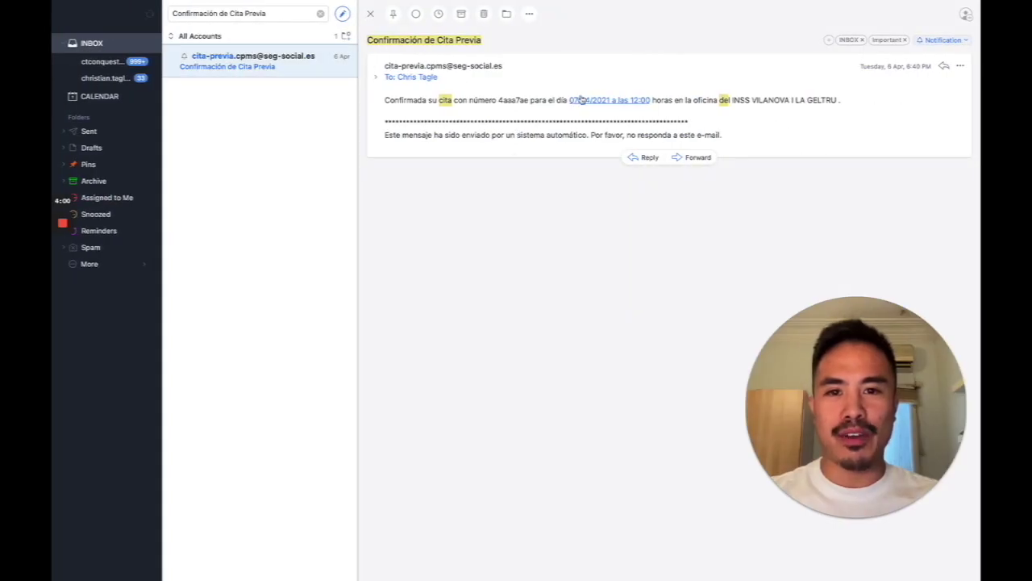
pyautogui.moveTo(499, 101); pyautogui.dragTo(533, 104)
pyautogui.click(532, 104)
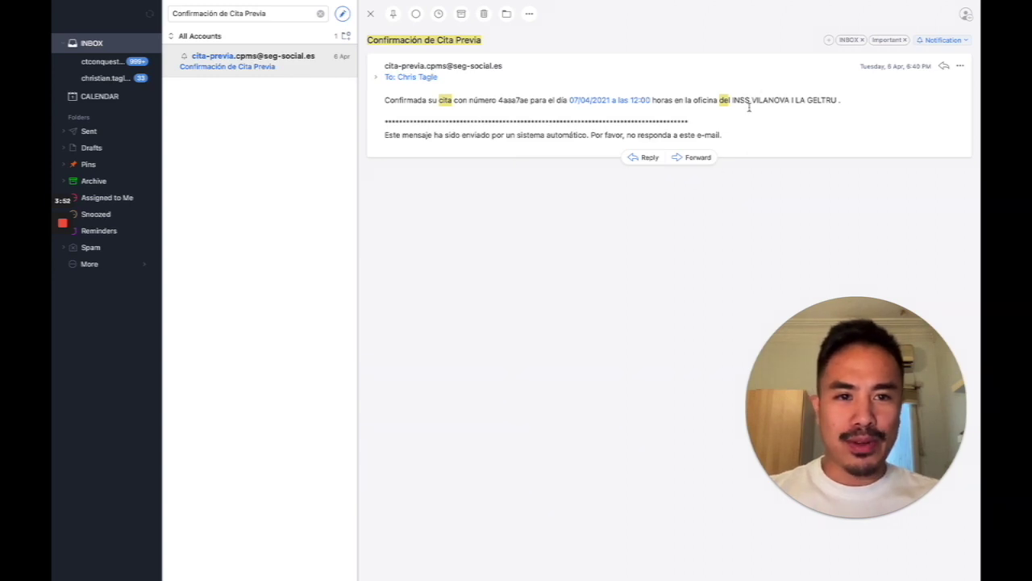
pyautogui.moveTo(733, 101)
pyautogui.mouseDown()
pyautogui.moveTo(784, 100)
pyautogui.moveTo(738, 97)
pyautogui.moveTo(751, 100)
pyautogui.mouseUp()
pyautogui.click(829, 98)
pyautogui.click(733, 99)
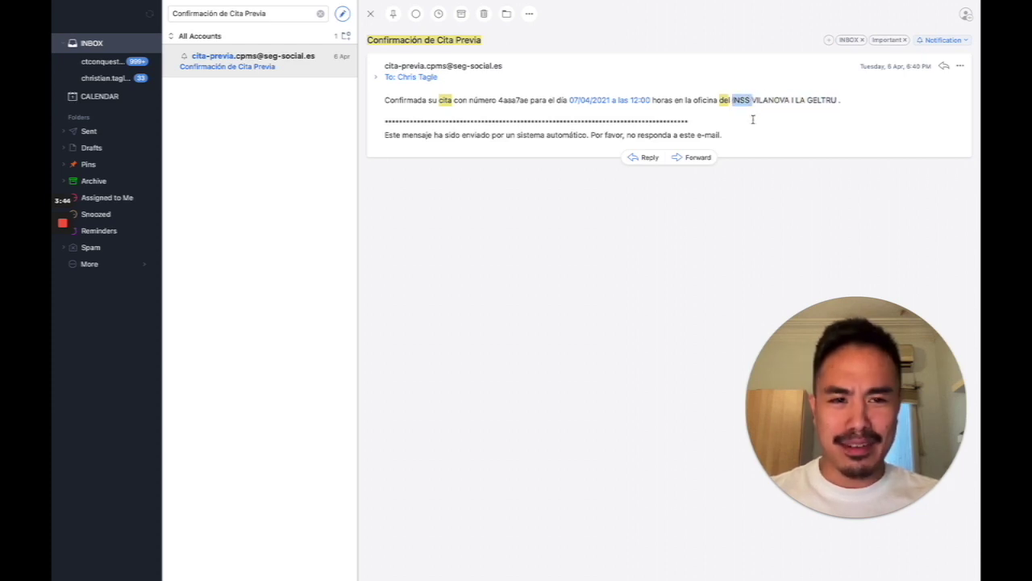
pyautogui.click(752, 119)
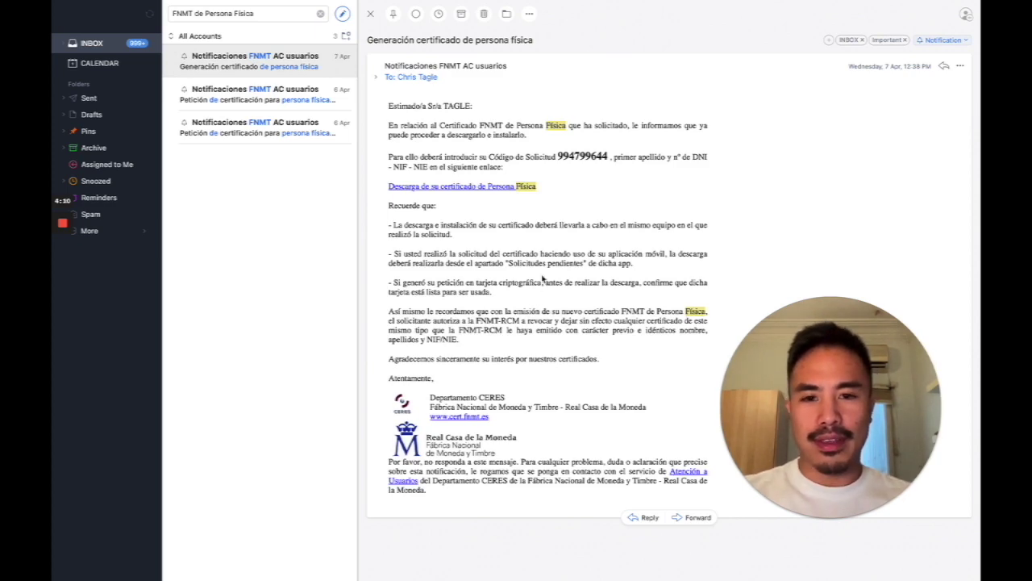
pyautogui.press('F4')
pyautogui.hscroll(5, 575, 477)
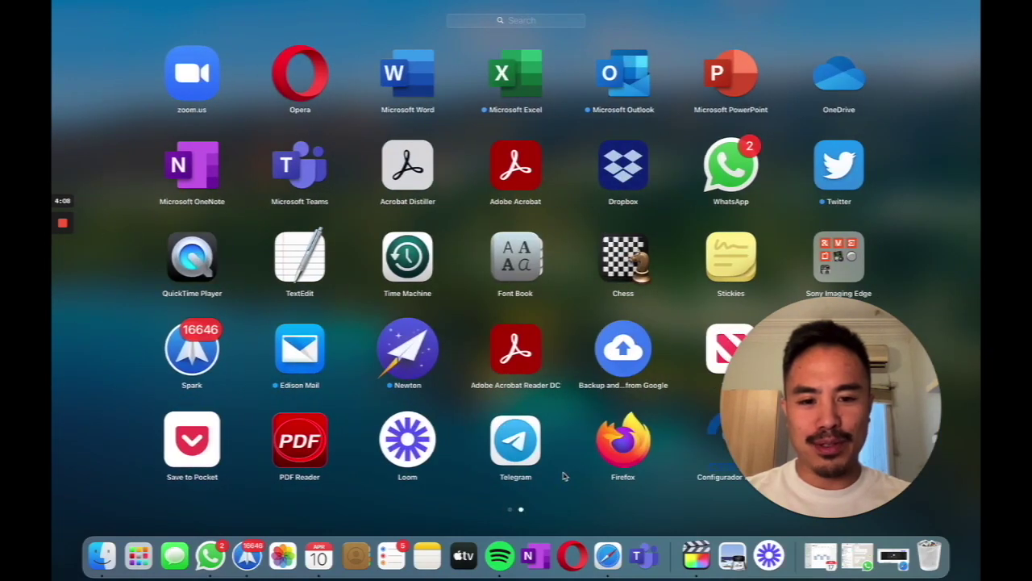
pyautogui.click(575, 477)
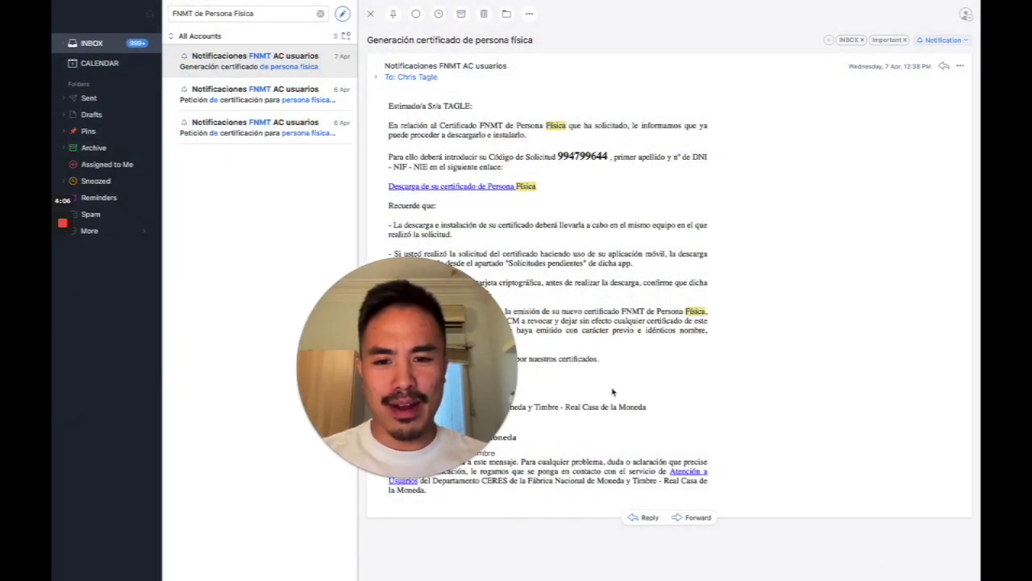
# Switch to the browser and expand Assignment of Social Security number under the citizens' Affiliation and Registration procedures on the Seguridad Social Sede Electrónica.
pyautogui.press('F4')
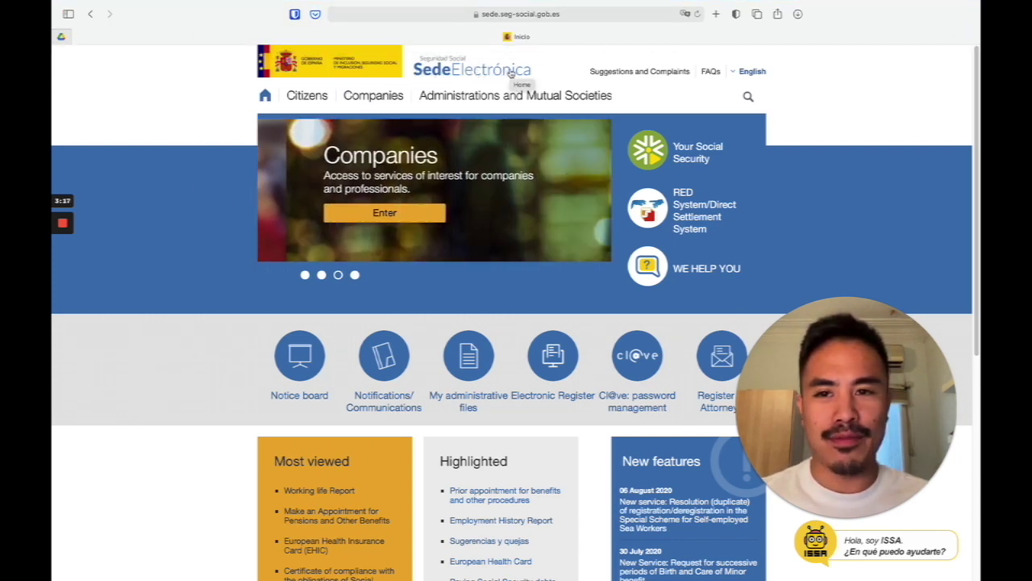
pyautogui.click(313, 100)
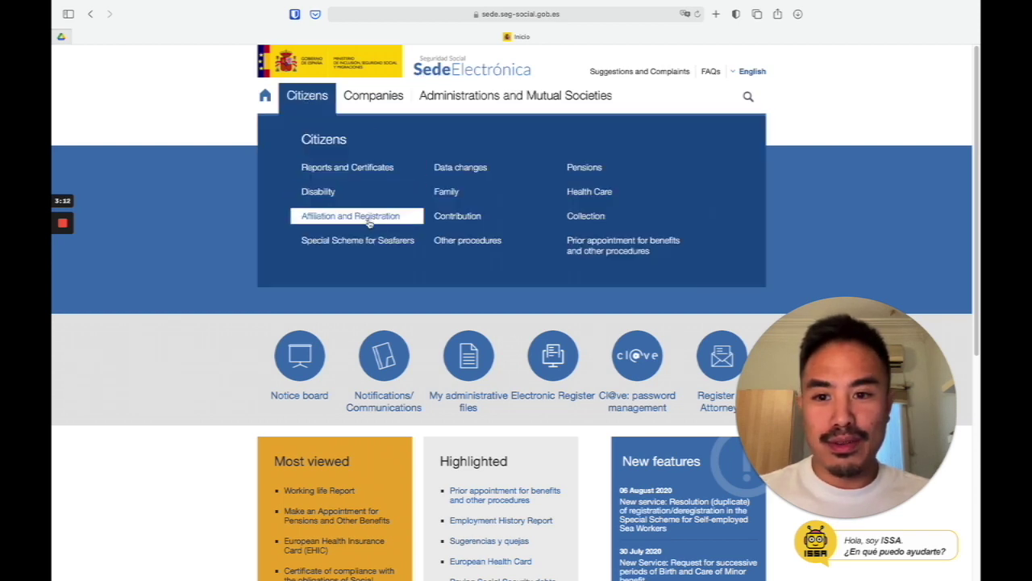
pyautogui.click(338, 220)
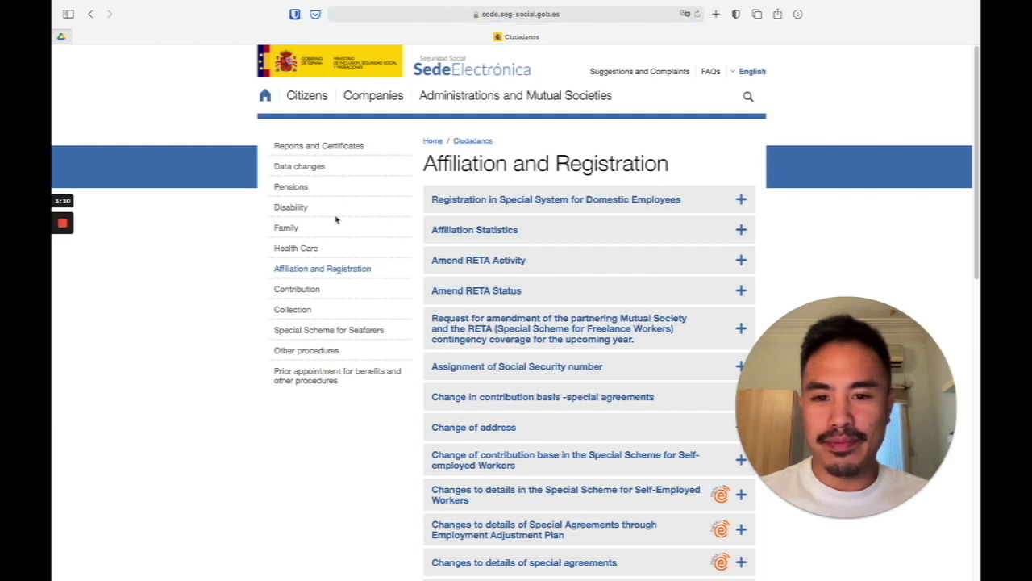
pyautogui.scroll(-2, 602, 244)
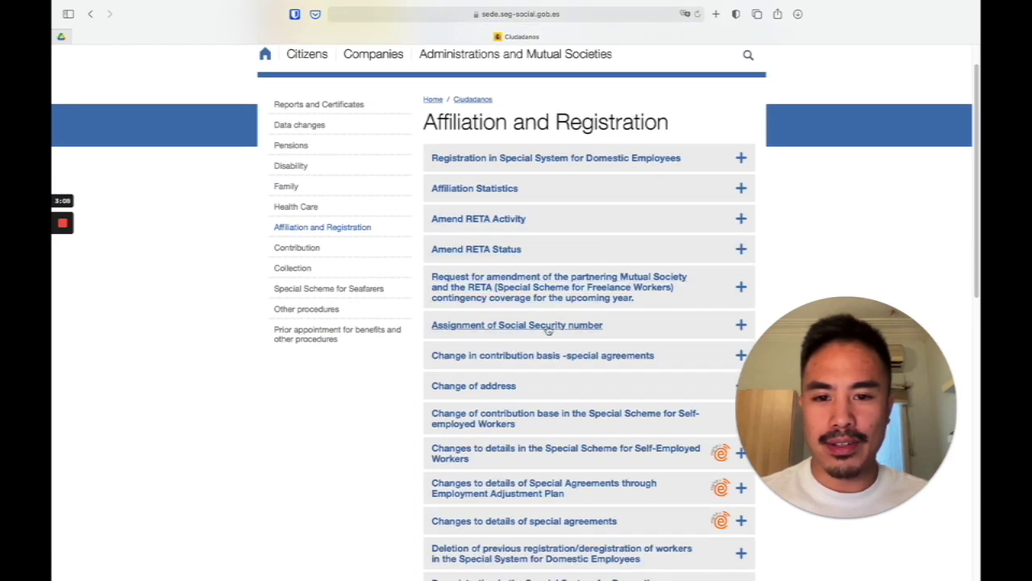
pyautogui.click(548, 326)
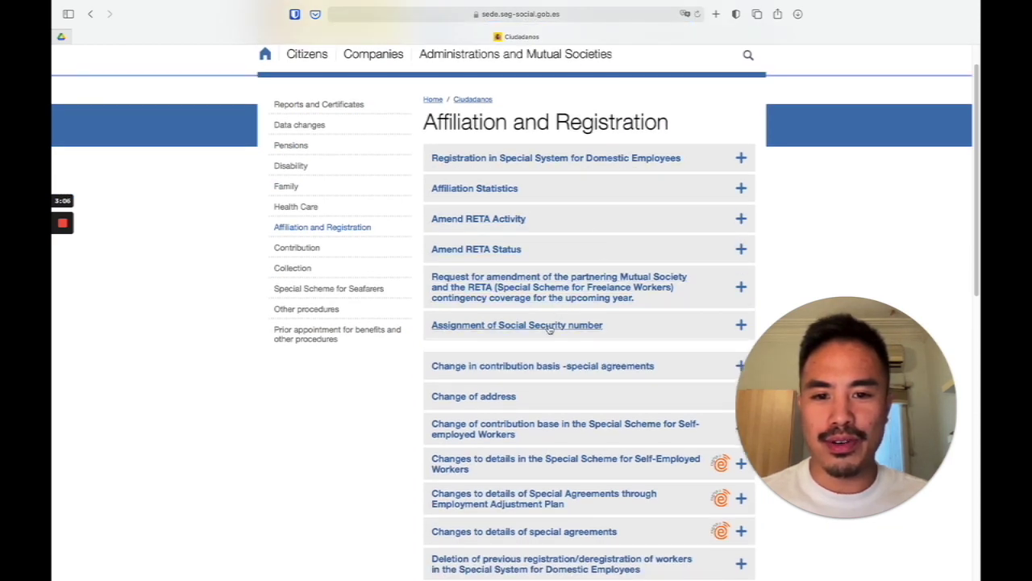
pyautogui.scroll(-2, 673, 319)
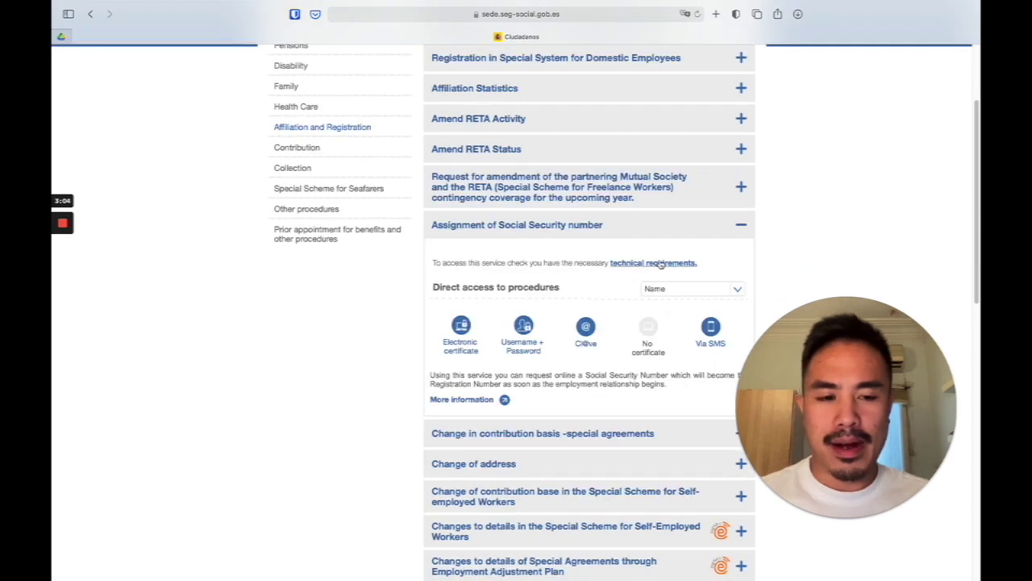